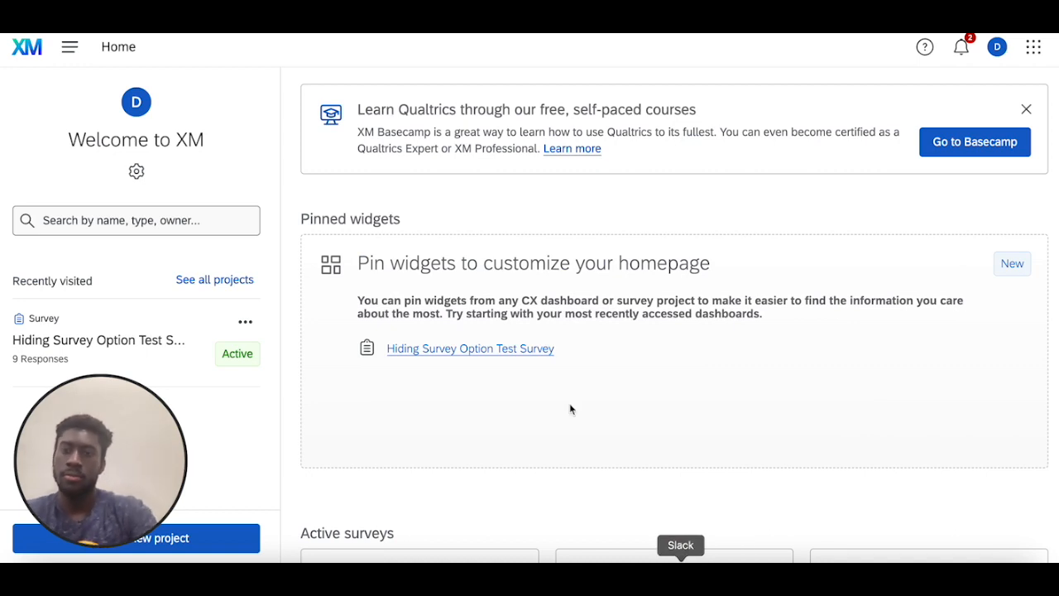
Step: Open the Hiding Survey Option Test Survey project and bring up the display logic settings for Q1, "Are you coming to the party?"
left_click(130, 341)
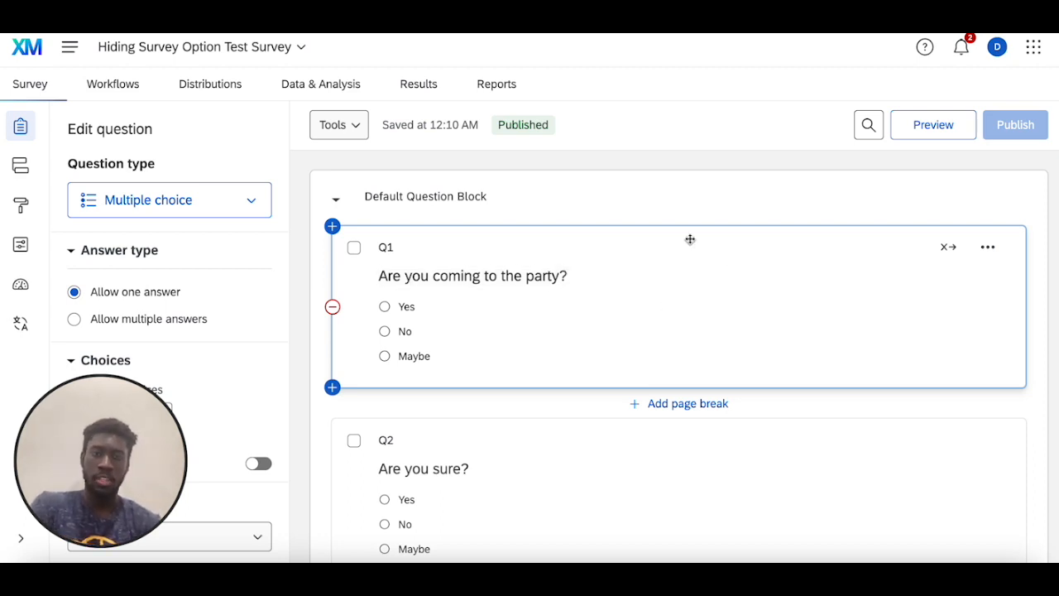
left_click(640, 448)
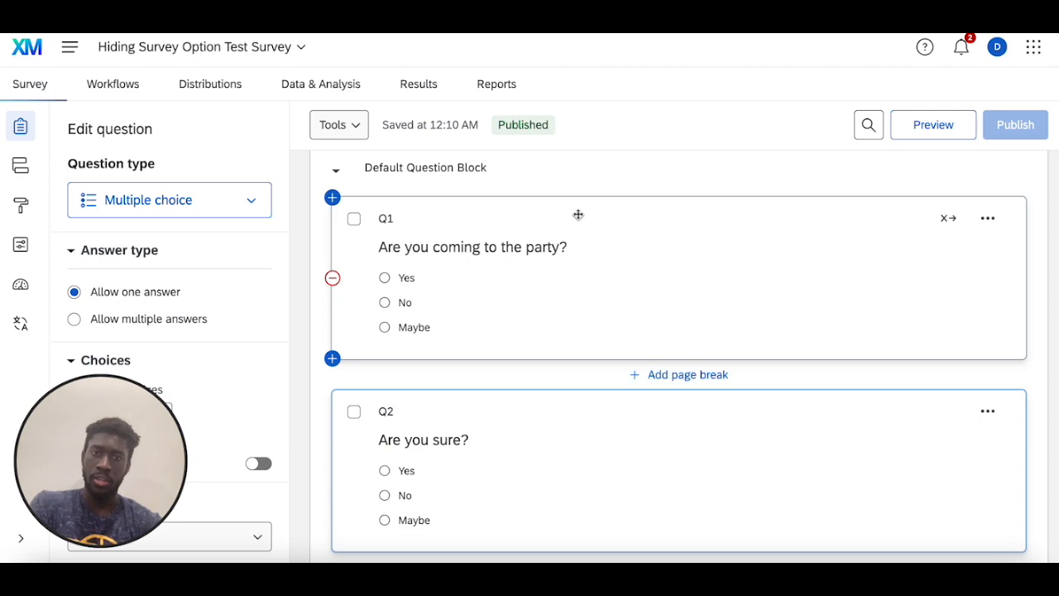
left_click(608, 220)
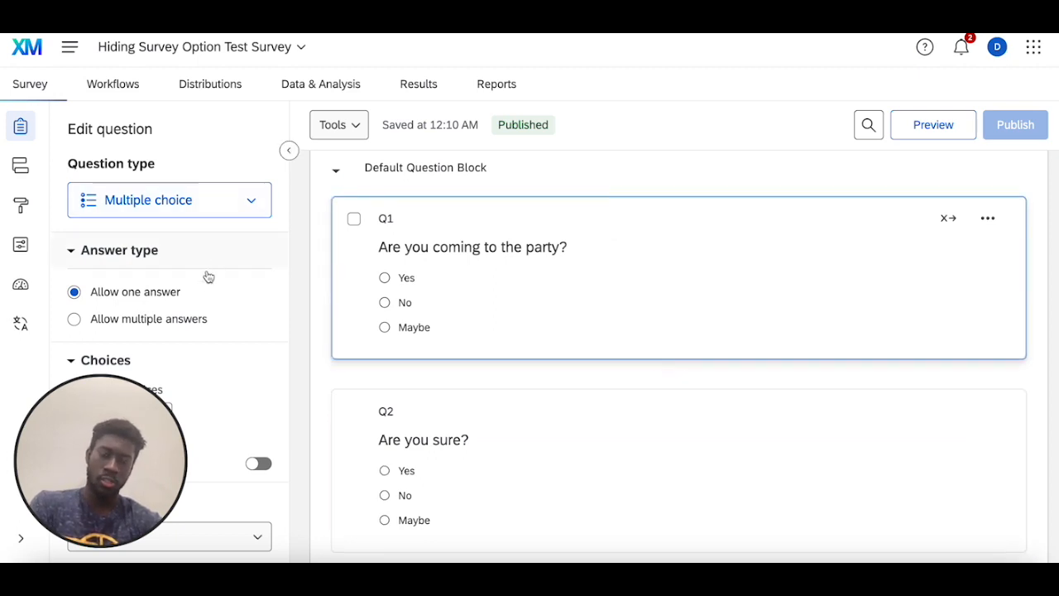
scroll(203, 304, "down", 6)
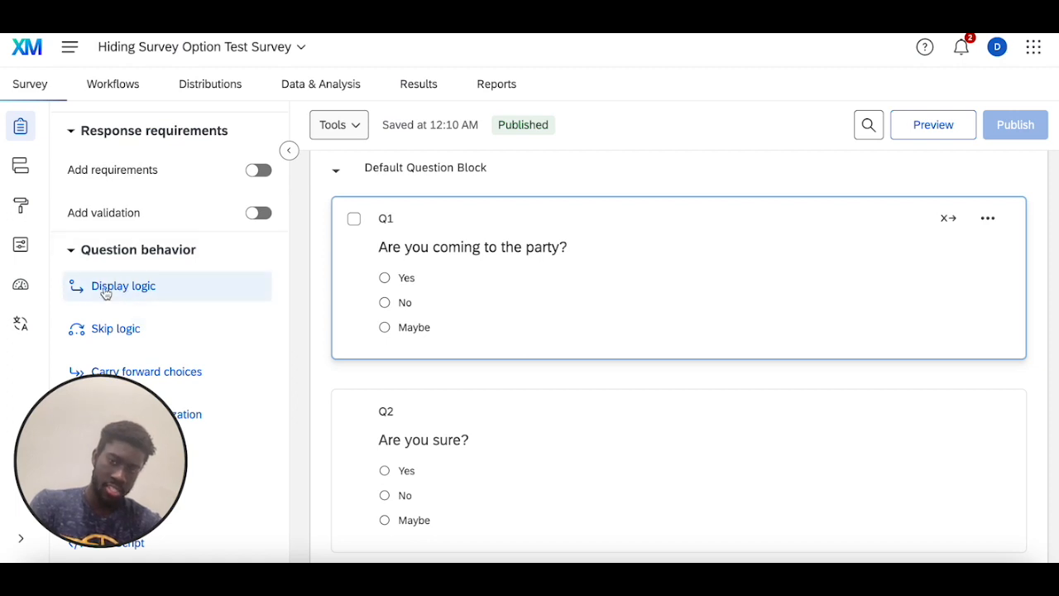
left_click(157, 291)
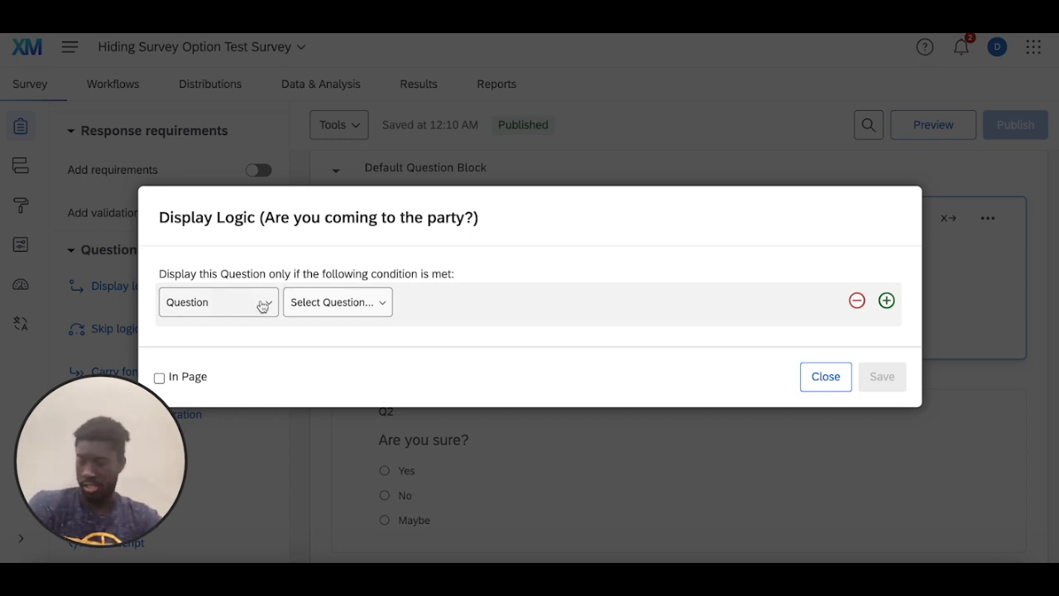
Step: Base Q1's display condition on the question "Are you coming to the party?", and look at the other condition types
left_click(261, 305)
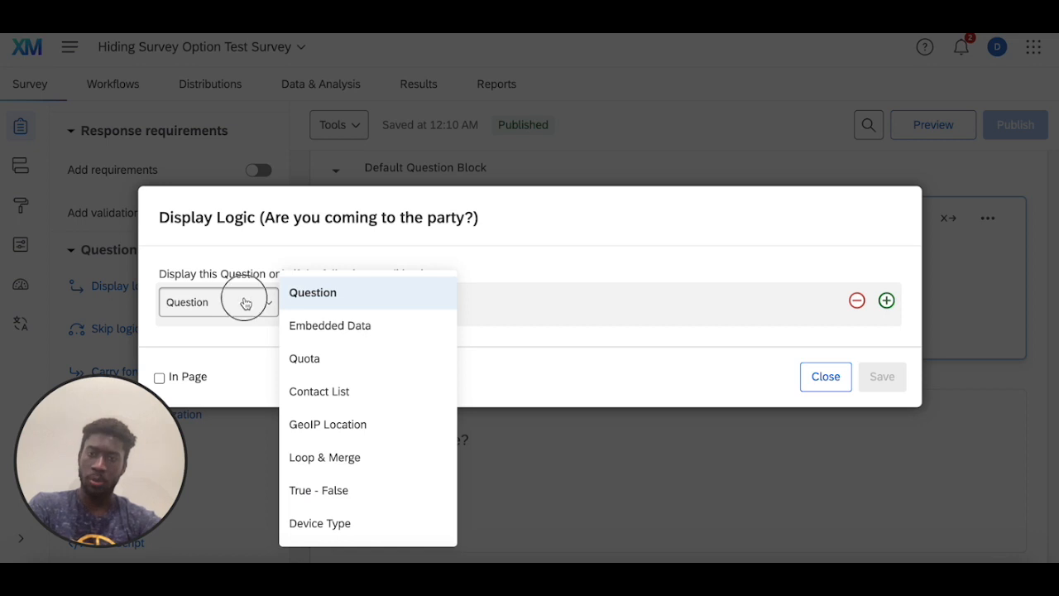
left_click(338, 302)
left_click(357, 400)
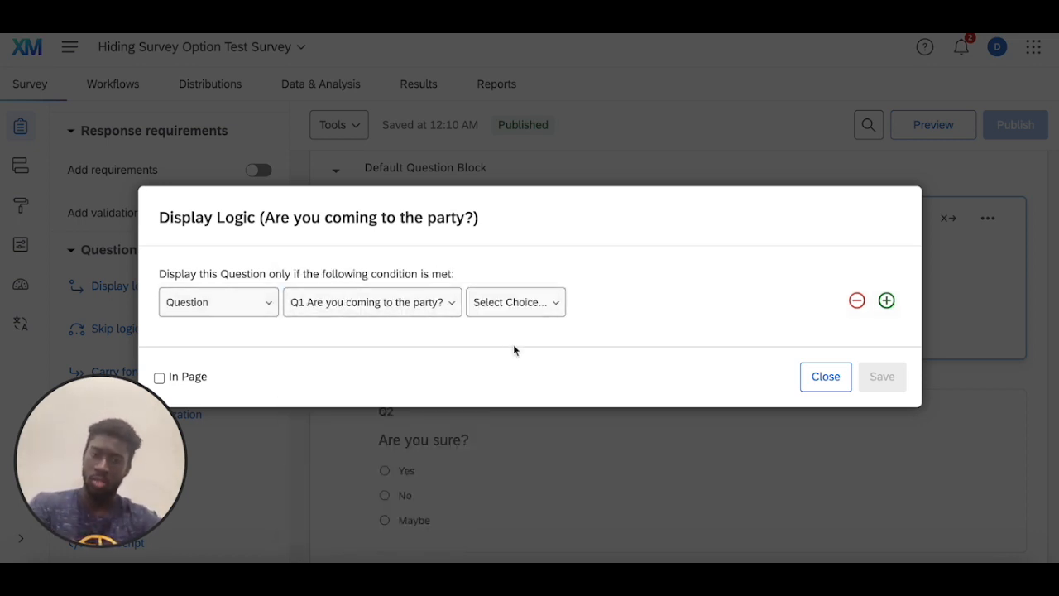
left_click(237, 304)
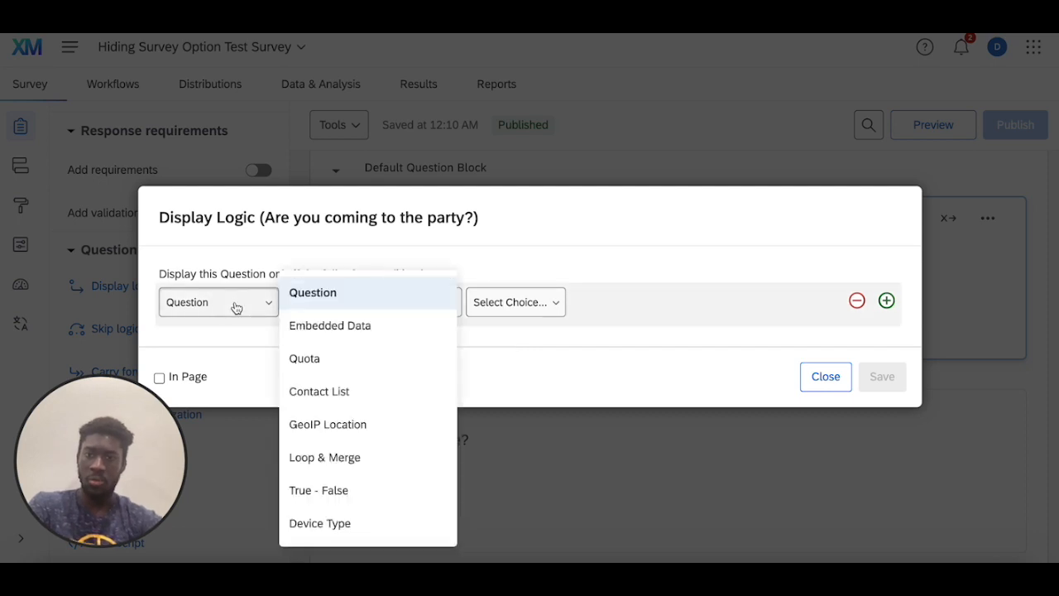
left_click(315, 328)
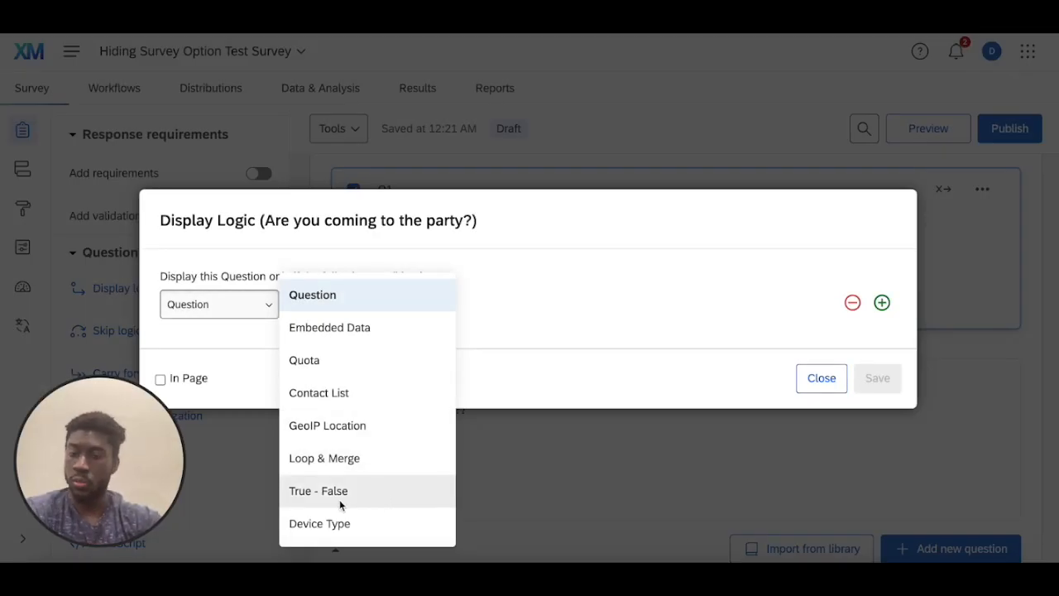
Step: Try to set Q1's display condition to True - False with the value False
left_click(375, 497)
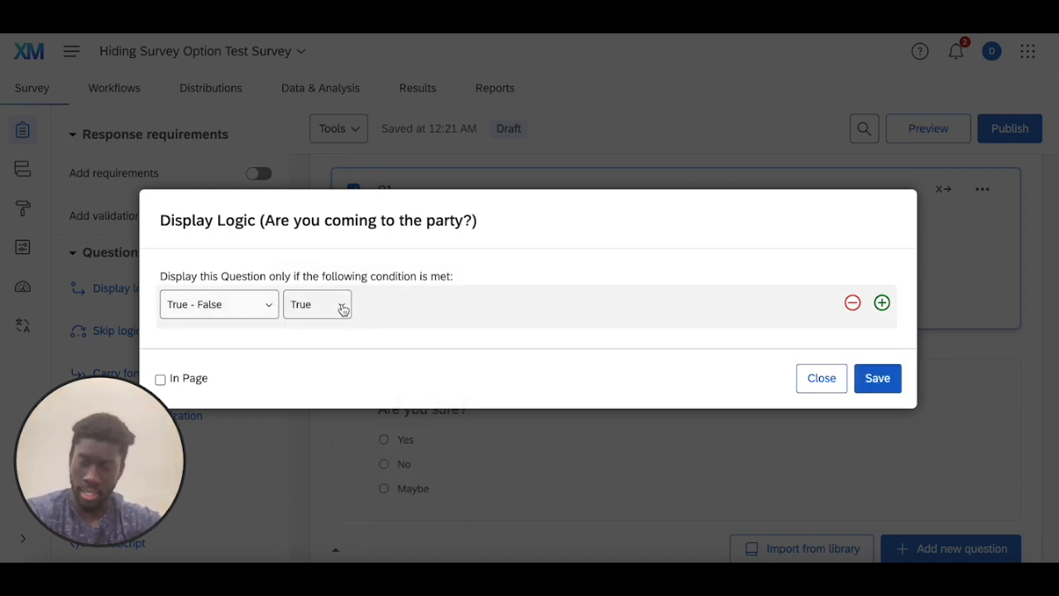
left_click(258, 306)
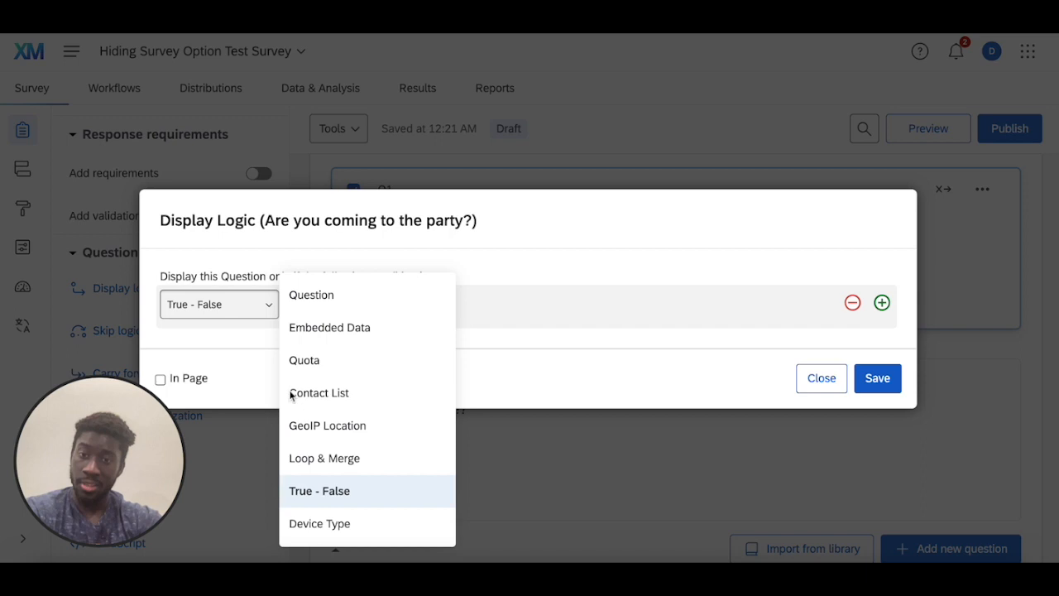
left_click(236, 314)
left_click(319, 312)
left_click(330, 377)
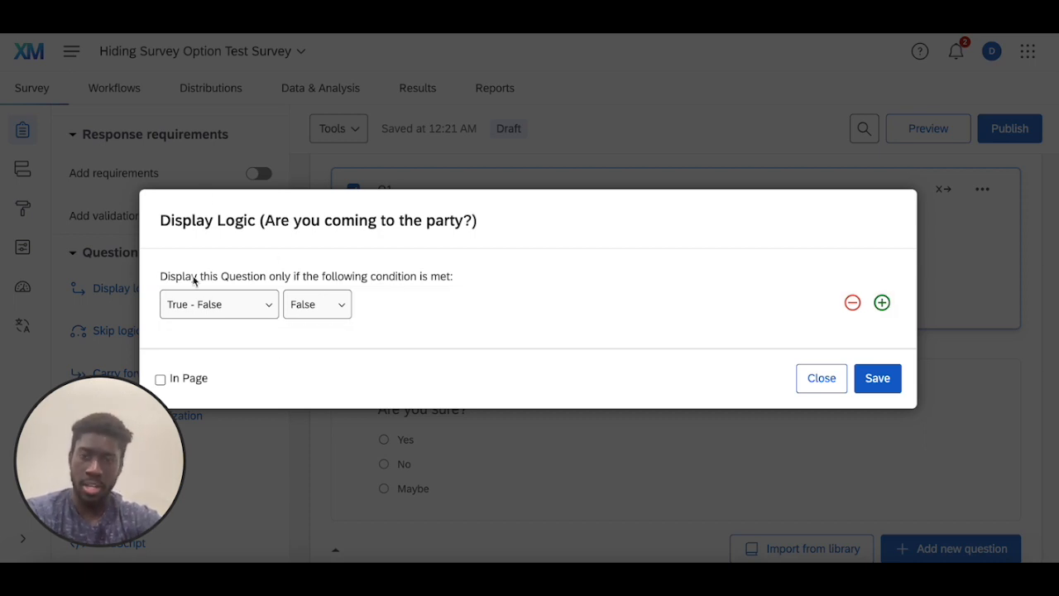
left_click(821, 382)
Step: Publish the survey and open its preview to view both questions
left_click(1013, 130)
left_click(769, 464)
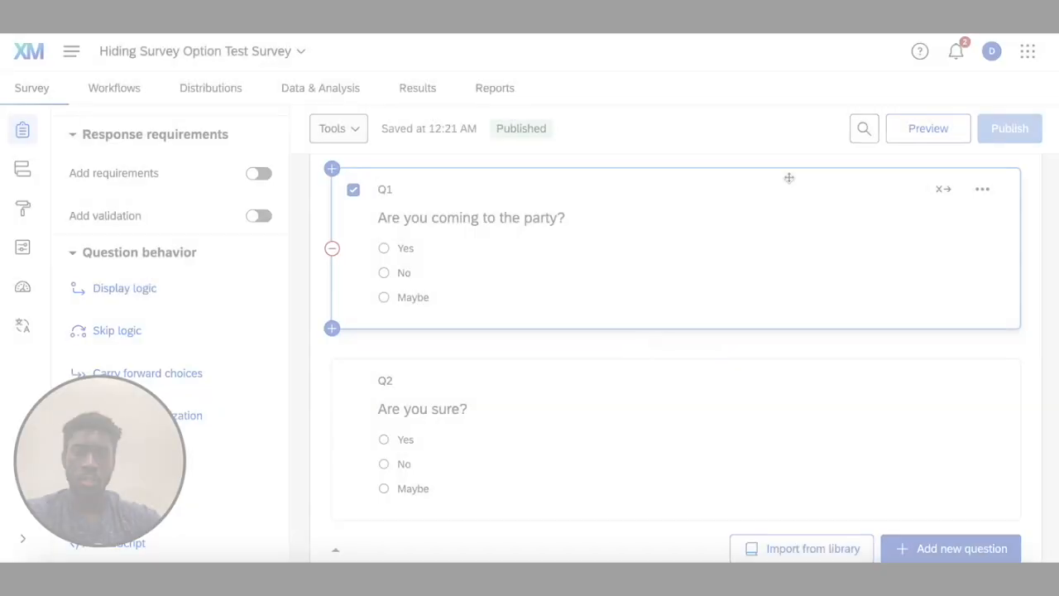
left_click(903, 126)
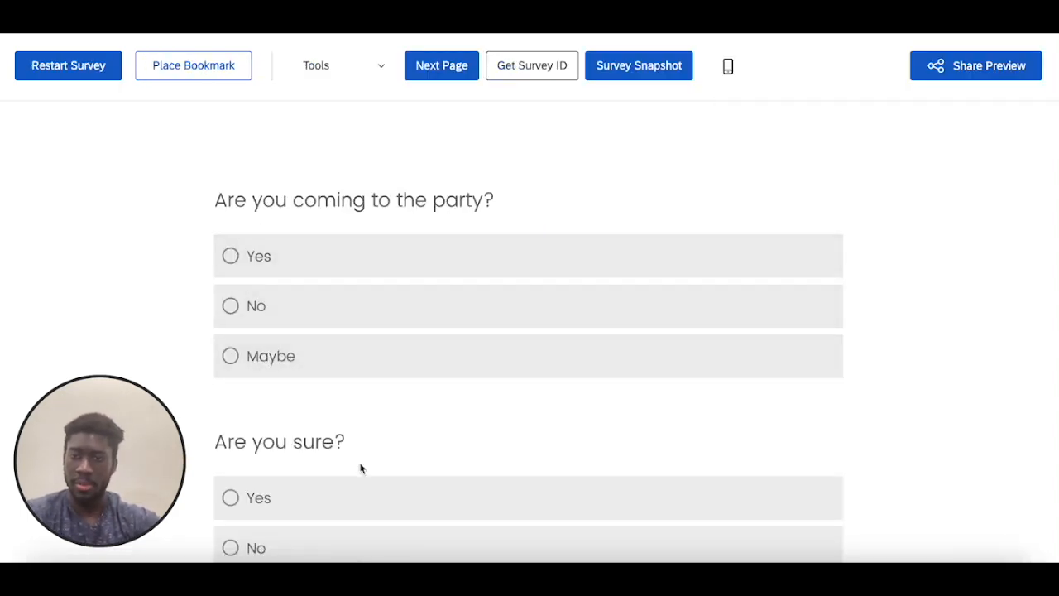
scroll(364, 459, "down", 3)
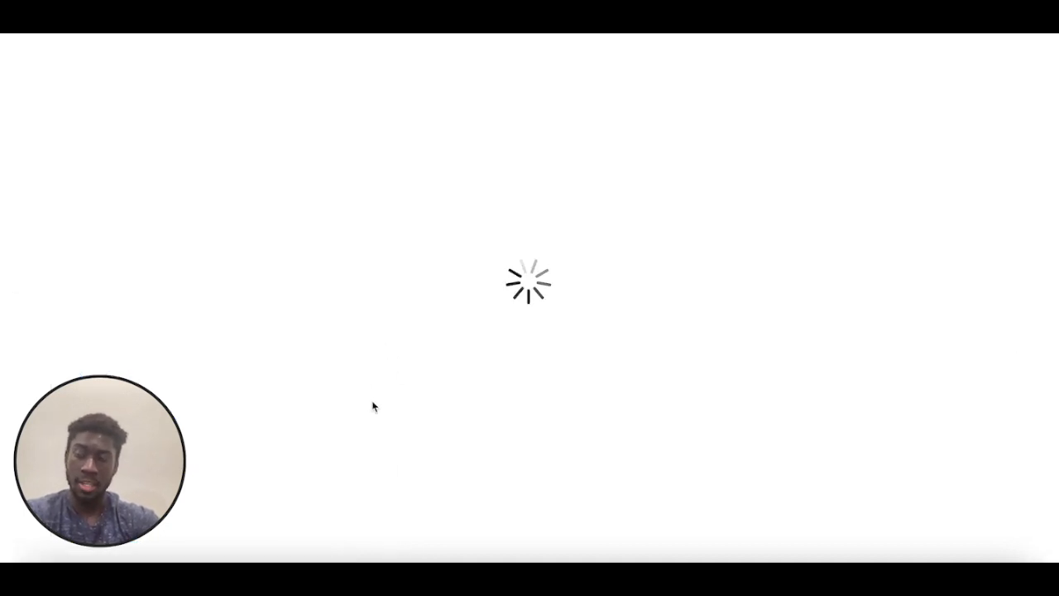
Step: Look through the recorded responses and the columns shown in the survey's data table
scroll(373, 407, "down", 3)
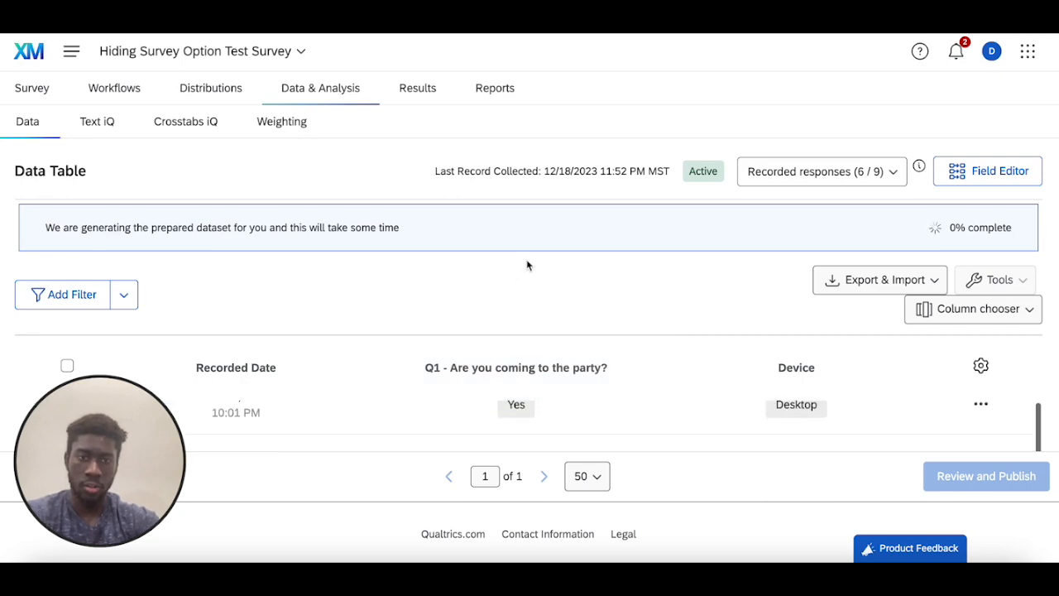
scroll(527, 265, "down", 1)
scroll(528, 264, "down", 3)
scroll(526, 264, "up", 3)
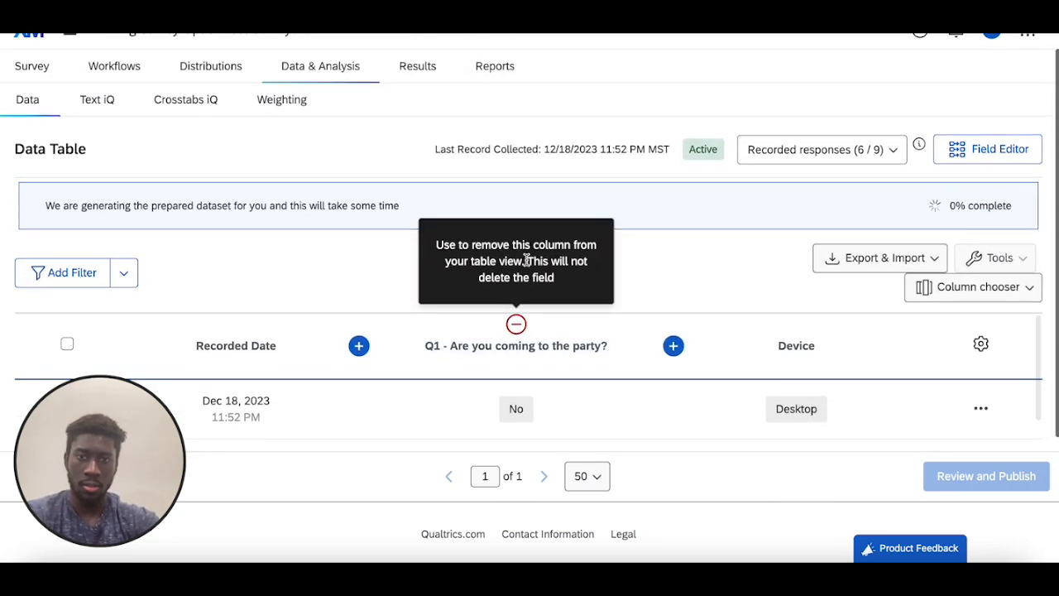
scroll(646, 228, "down", 2)
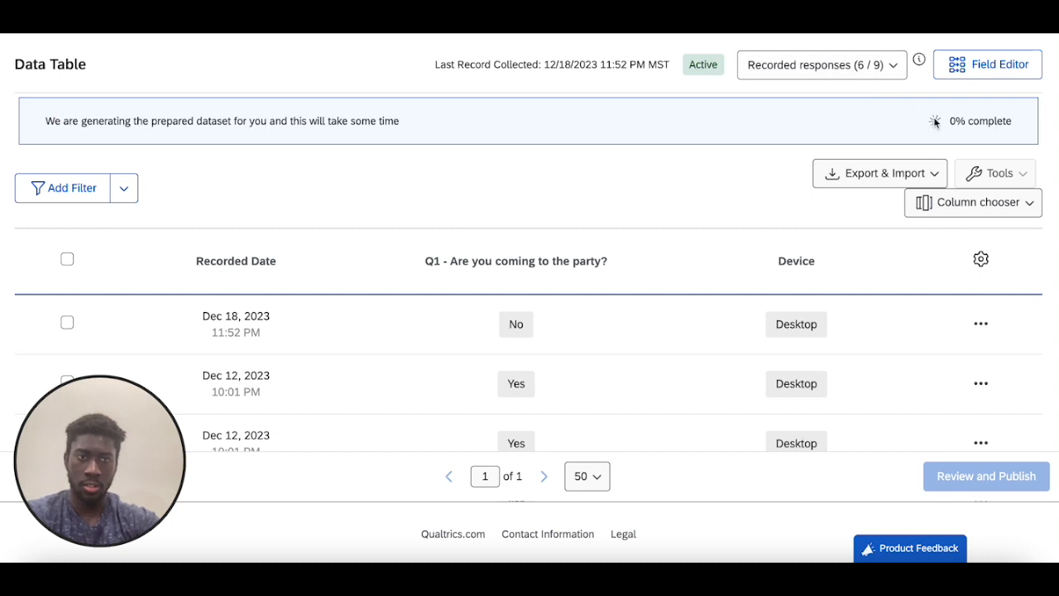
scroll(697, 219, "up", 1)
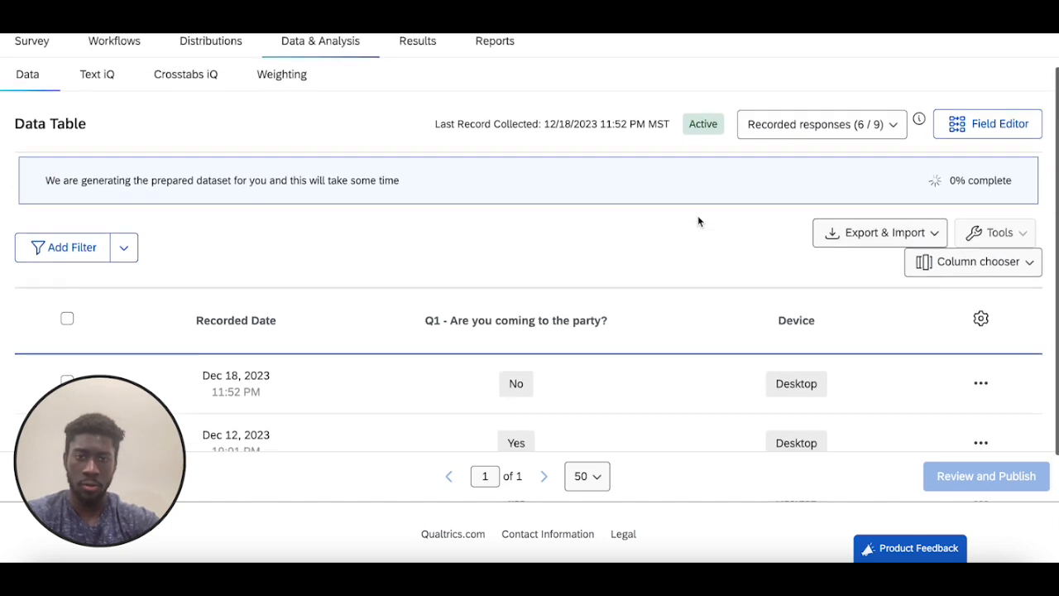
Step: Remove the Device column from the data table view
left_click(795, 301)
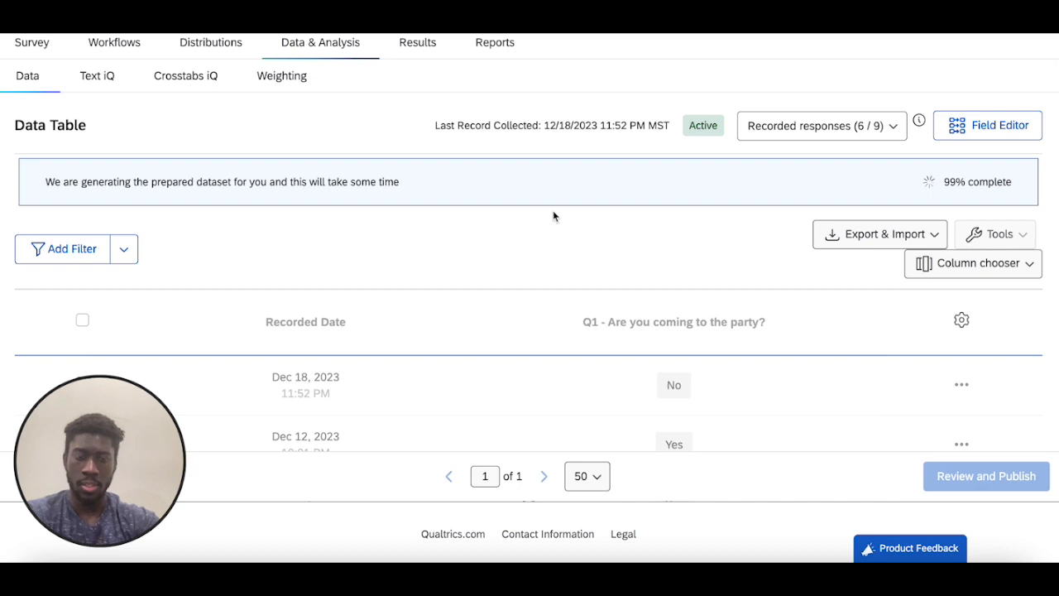
left_click(101, 42)
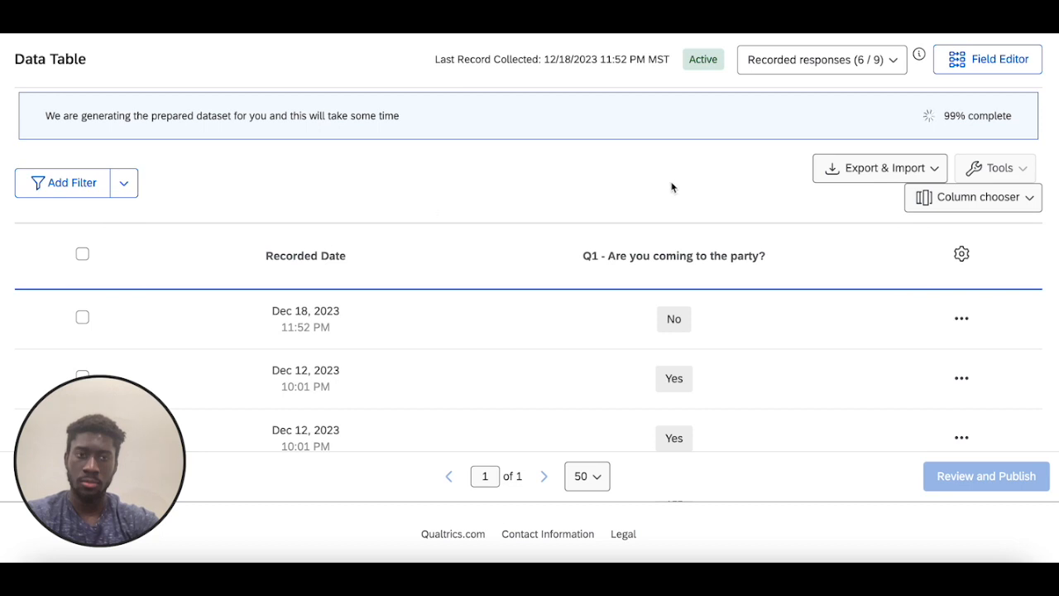
scroll(678, 180, "up", 2)
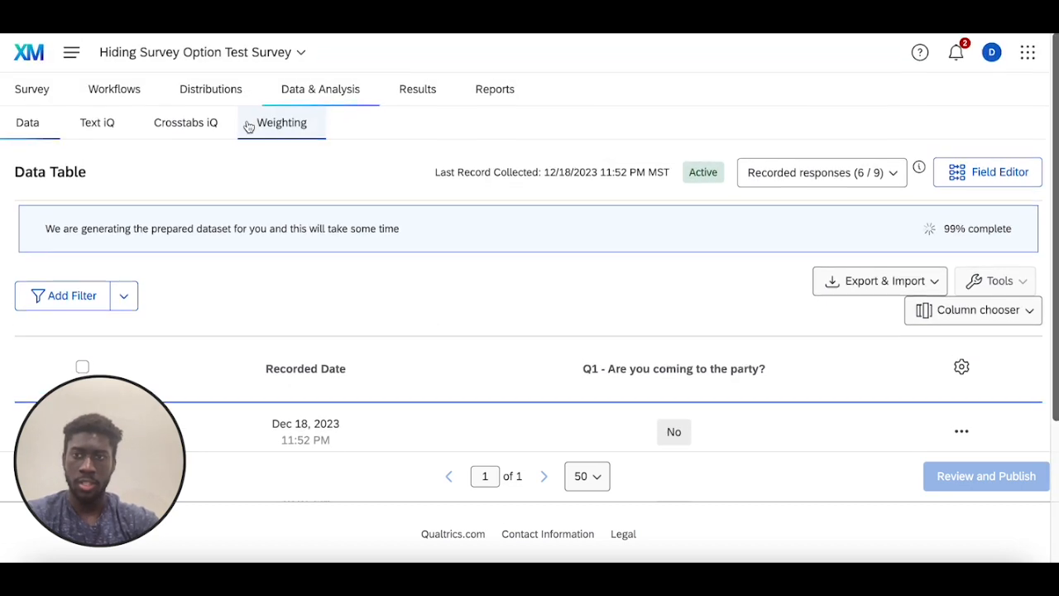
Step: Go back to the survey preview, answer both party questions and submit the test response
left_click(35, 89)
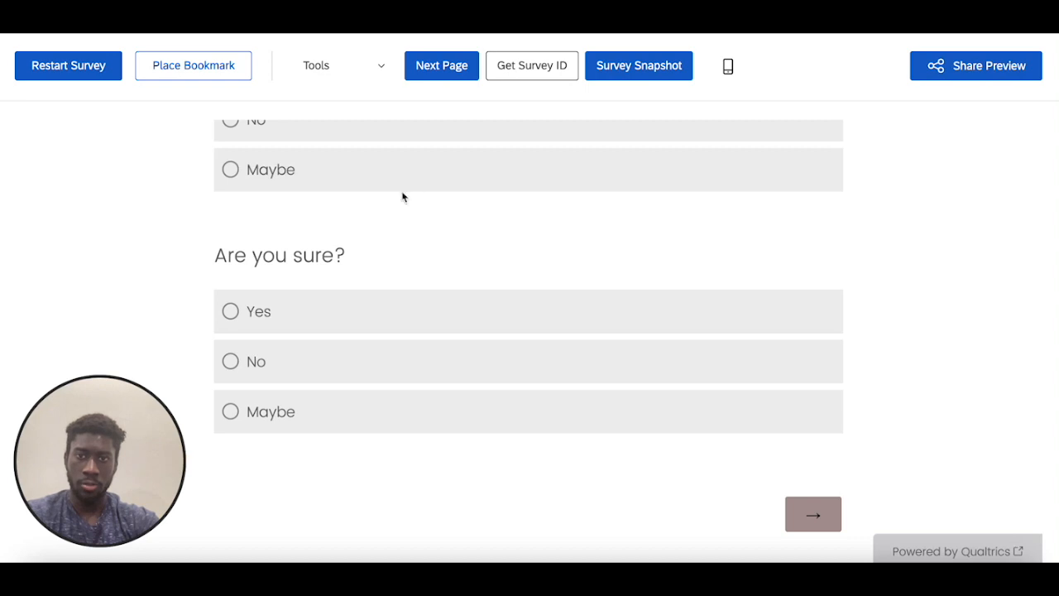
scroll(402, 196, "up", 2)
left_click(387, 340)
scroll(416, 430, "down", 2)
left_click(370, 330)
left_click(815, 512)
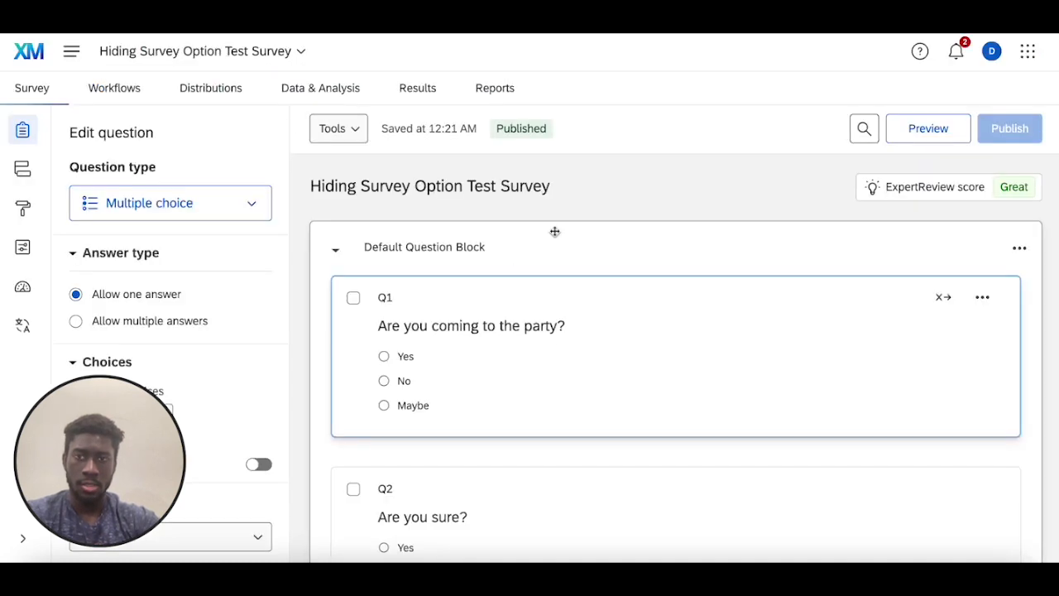
Step: Refresh the survey project and check the recorded responses to Q1 in the Data & Analysis table
key("super+r")
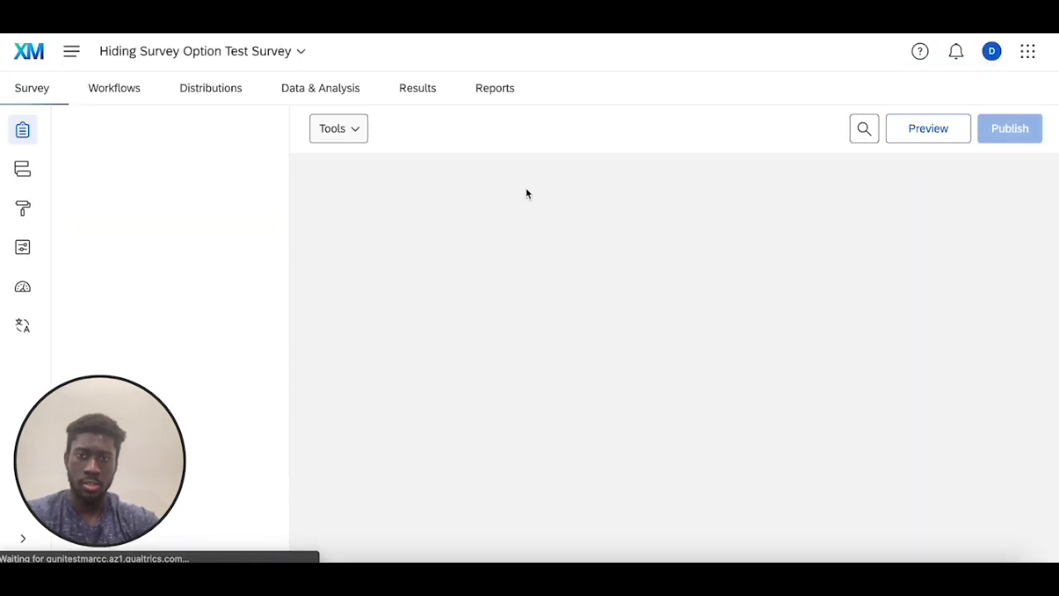
scroll(527, 258, "down", 2)
scroll(527, 260, "up", 1)
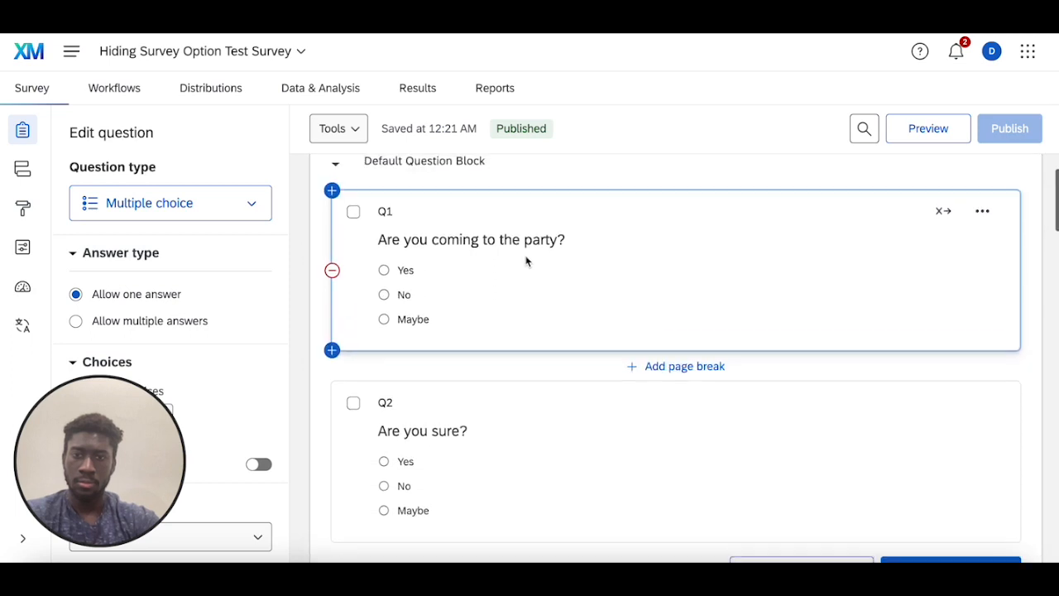
left_click(319, 89)
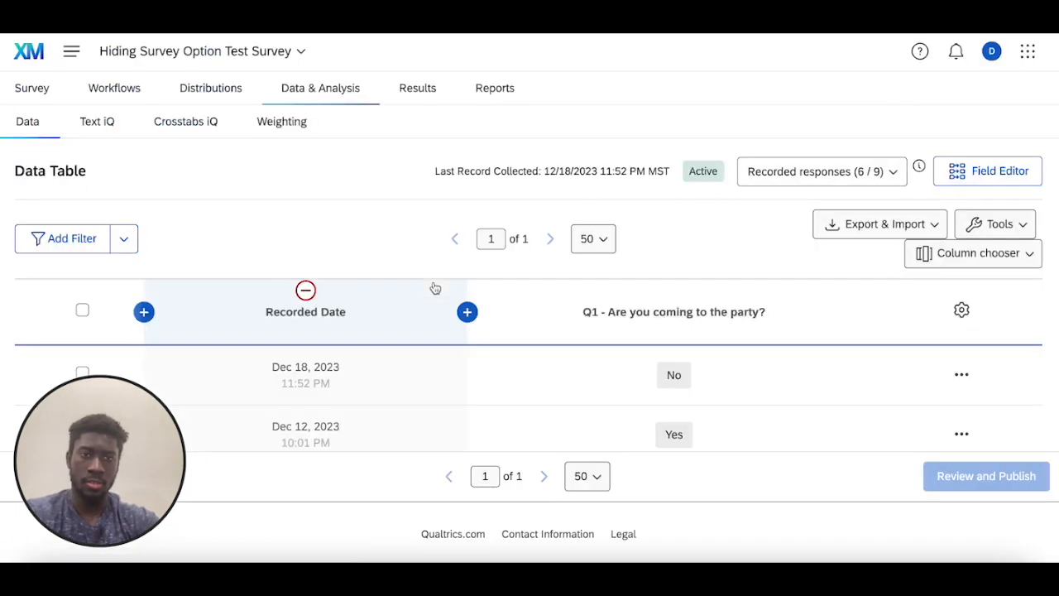
scroll(553, 291, "down", 2)
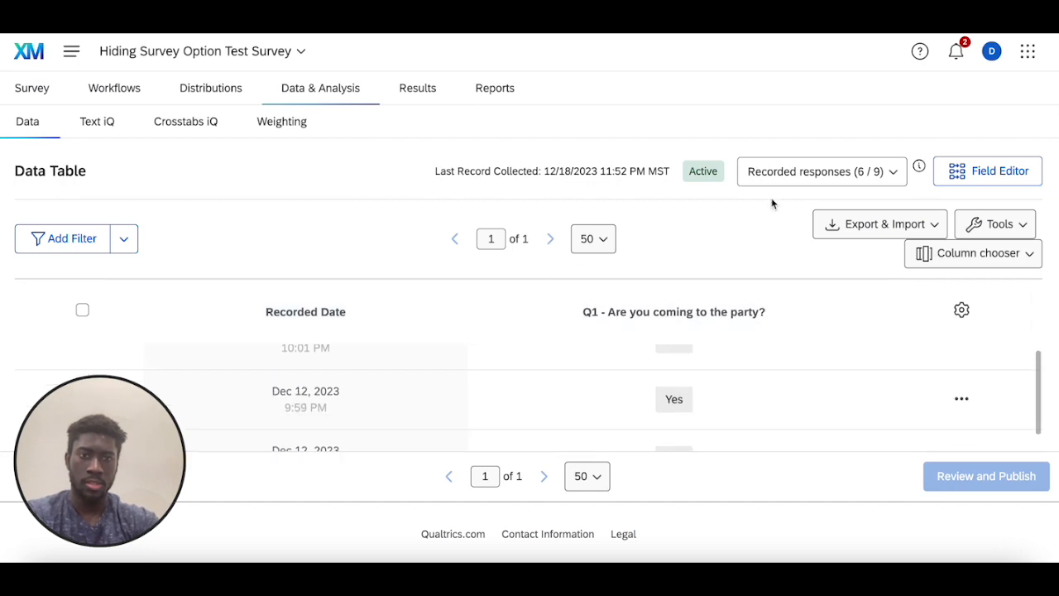
scroll(773, 204, "down", 2)
scroll(773, 204, "up", 4)
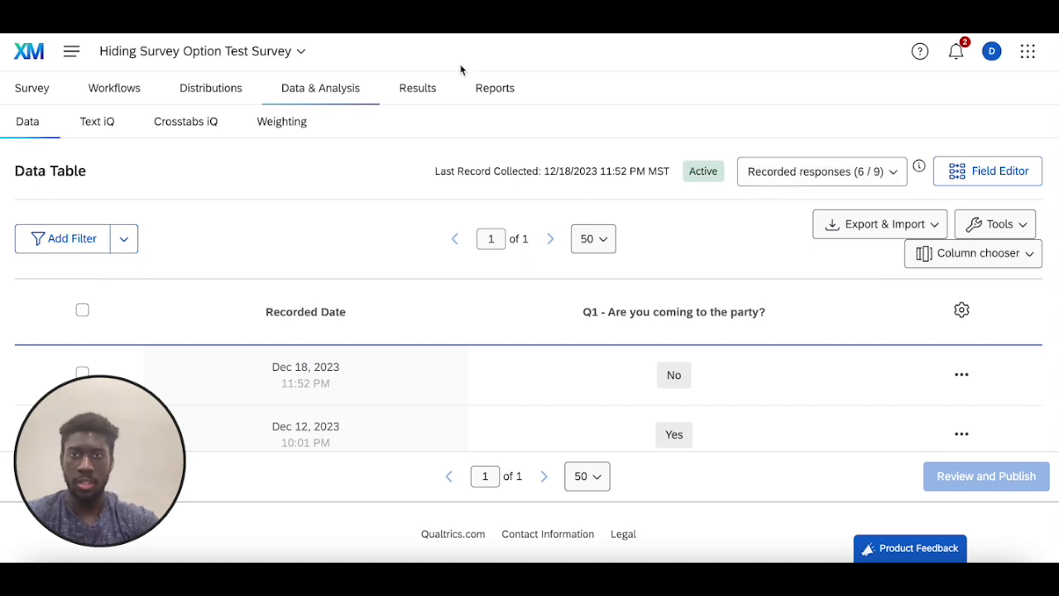
Step: Return to the survey editor and add display logic to Q1 that shows the question only if the True - False condition is False
left_click(33, 86)
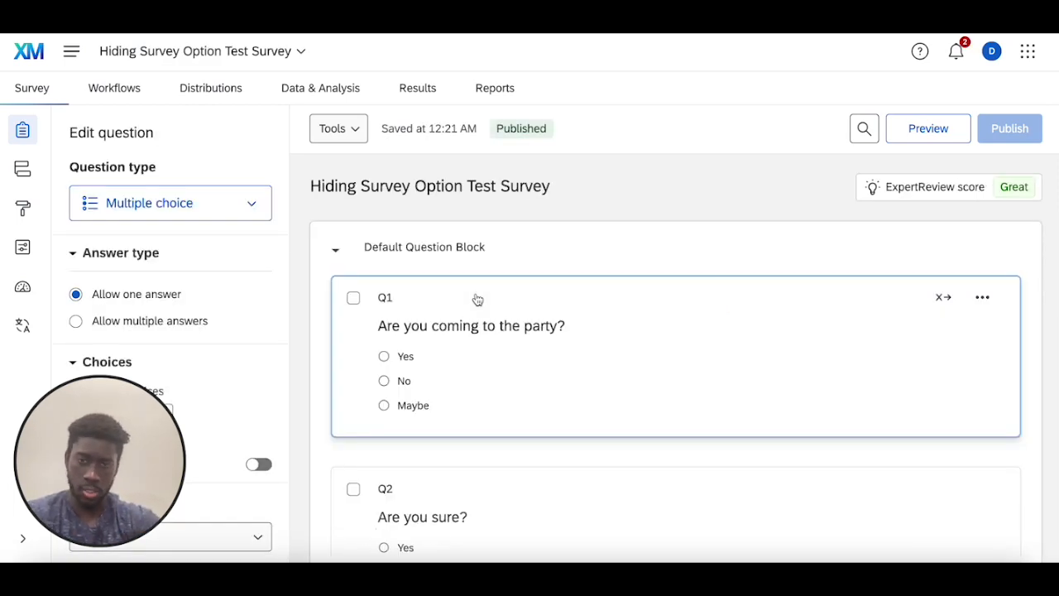
scroll(621, 241, "down", 3)
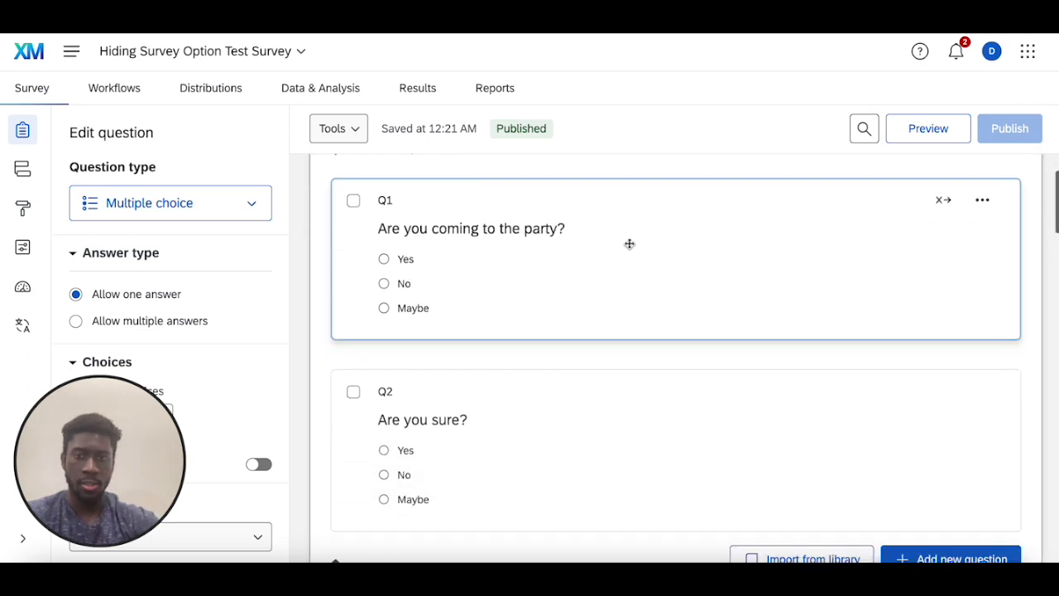
scroll(615, 254, "up", 1)
scroll(611, 247, "up", 1)
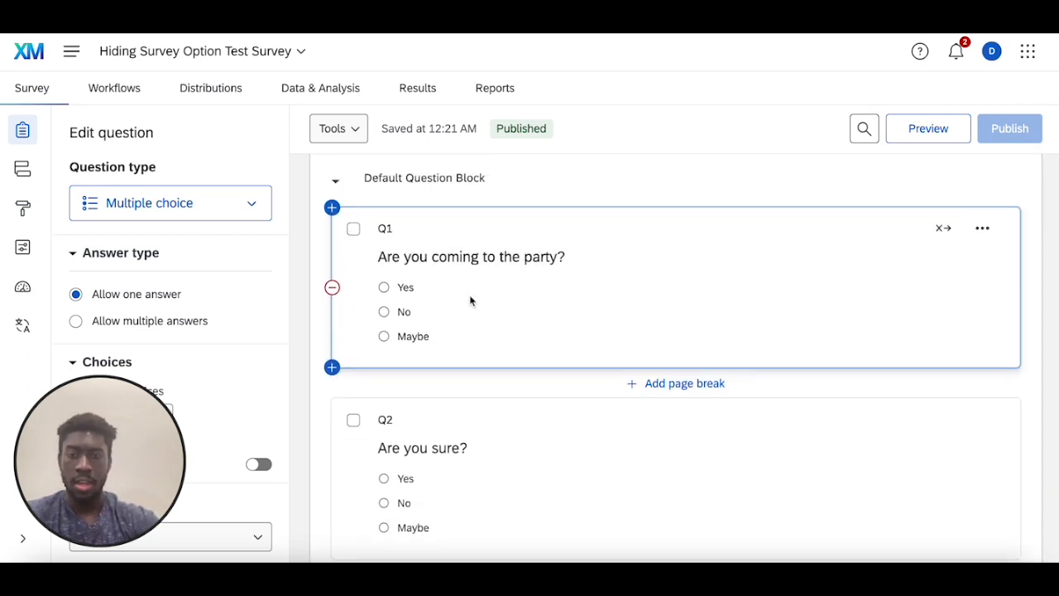
left_click(416, 289)
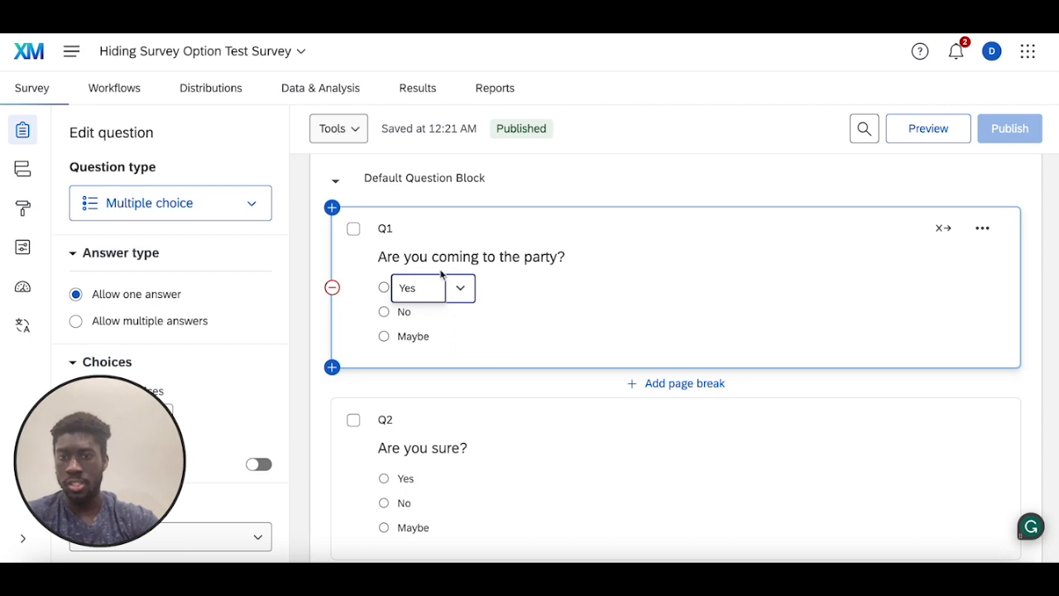
left_click(417, 230)
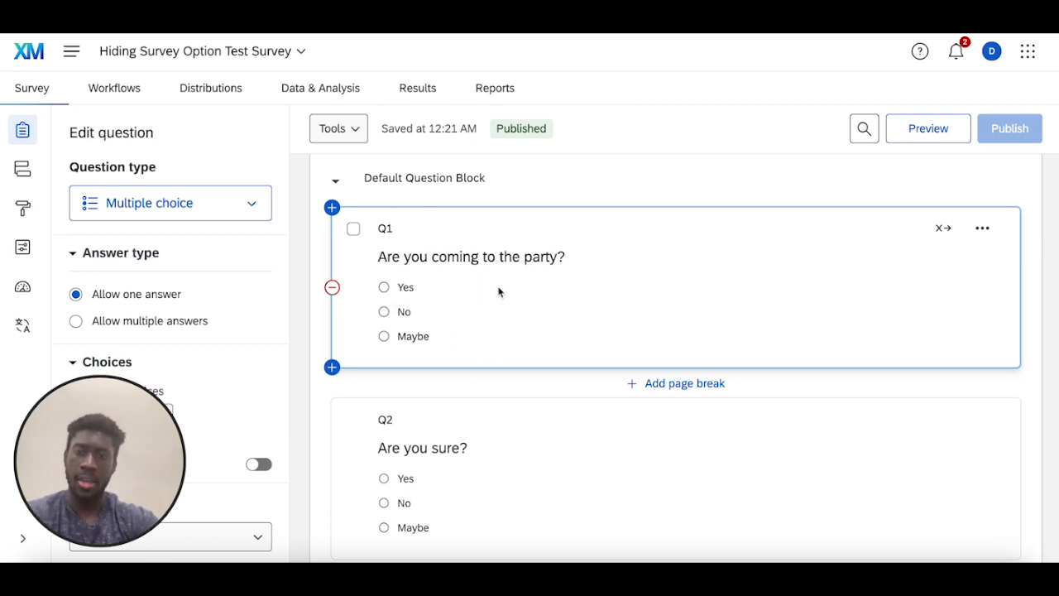
scroll(259, 333, "down", 10)
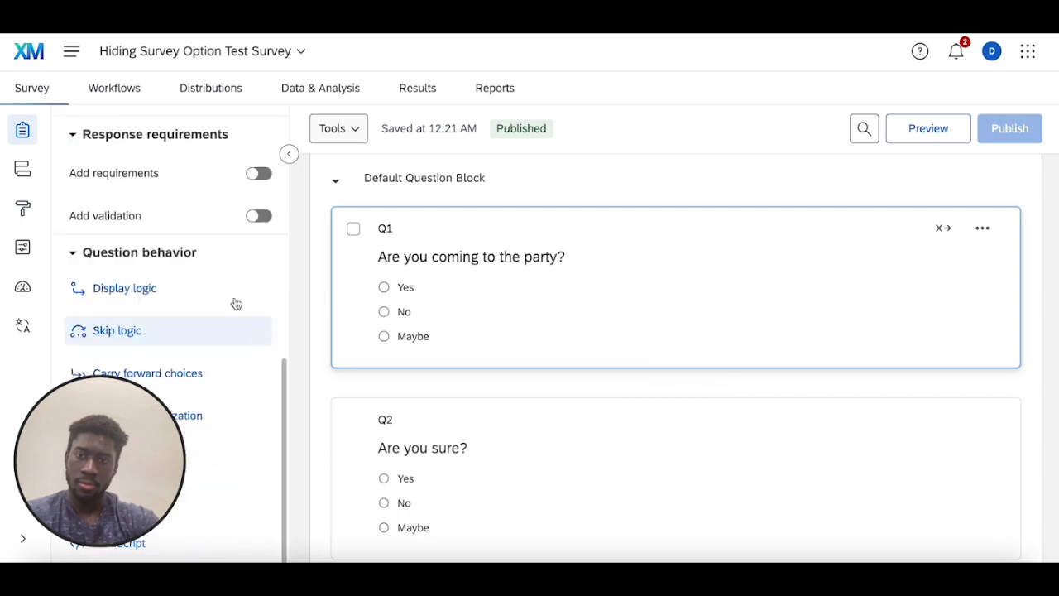
left_click(218, 285)
left_click(243, 305)
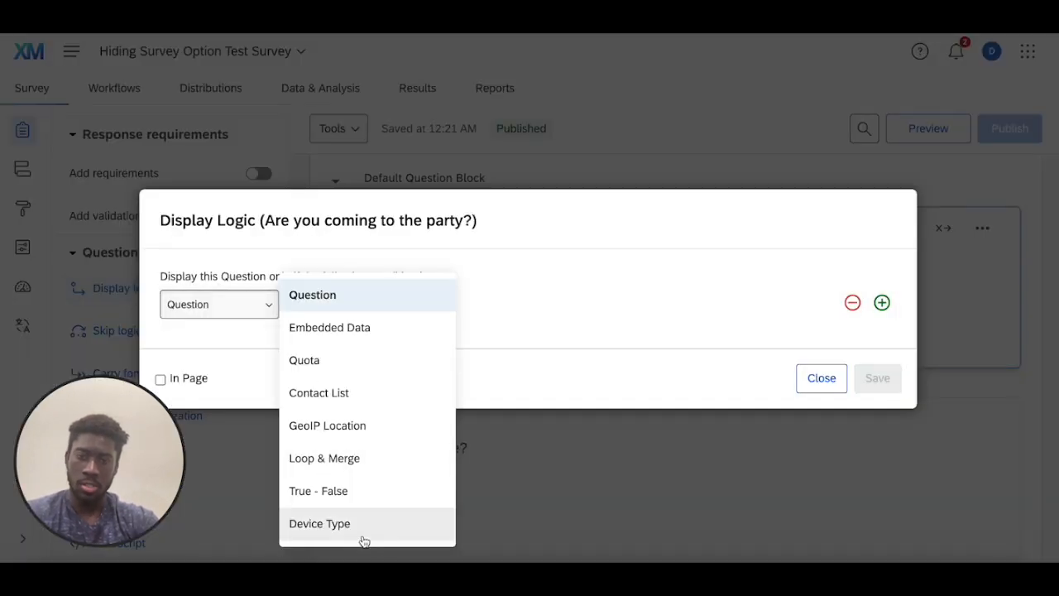
left_click(345, 493)
left_click(344, 302)
left_click(367, 374)
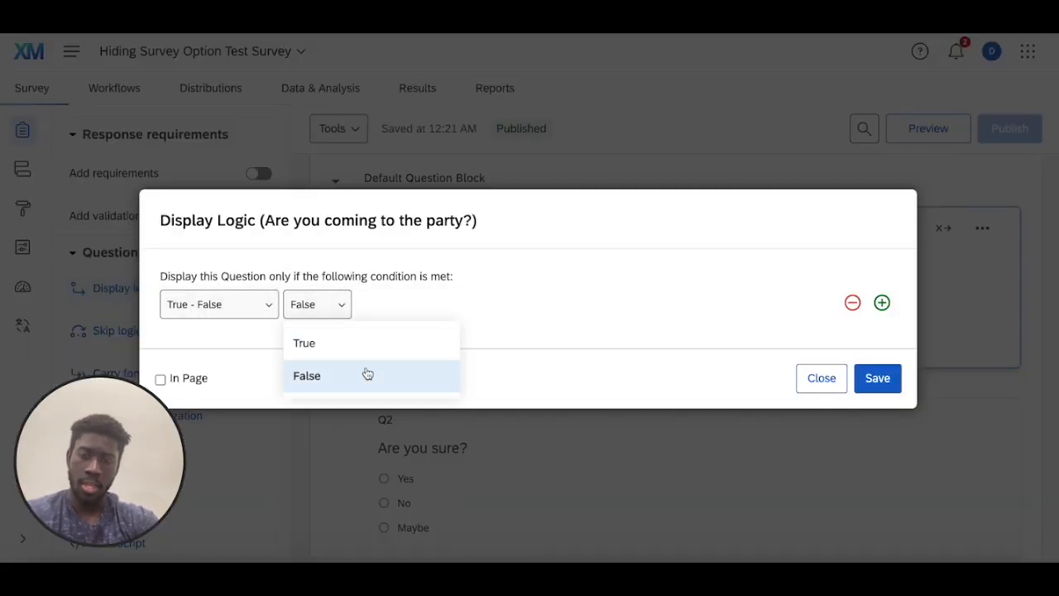
left_click(877, 378)
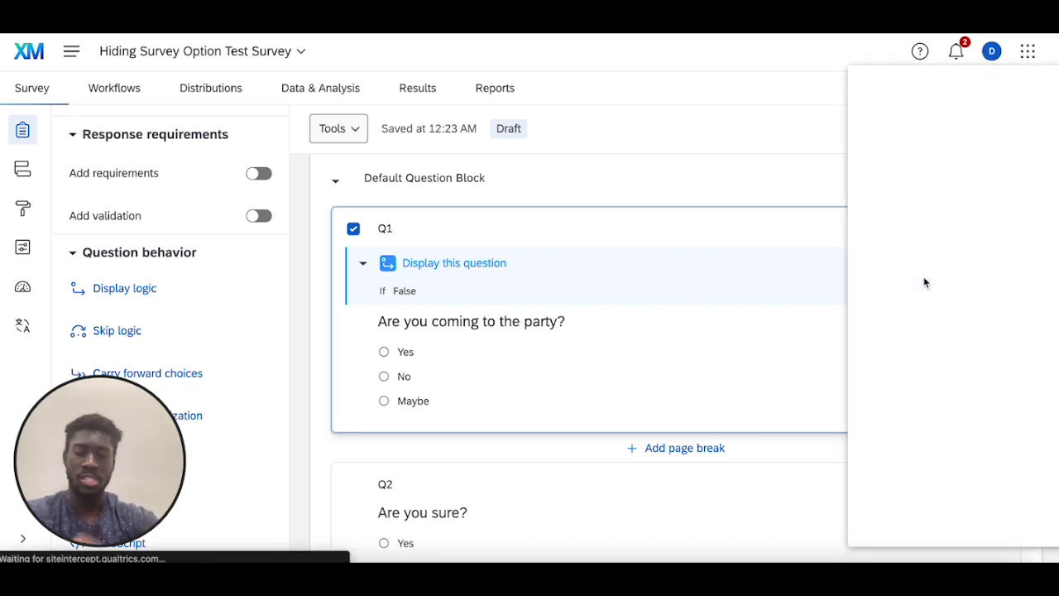
Step: Publish the survey and open its preview to check whether Q1 is shown
left_click(1023, 85)
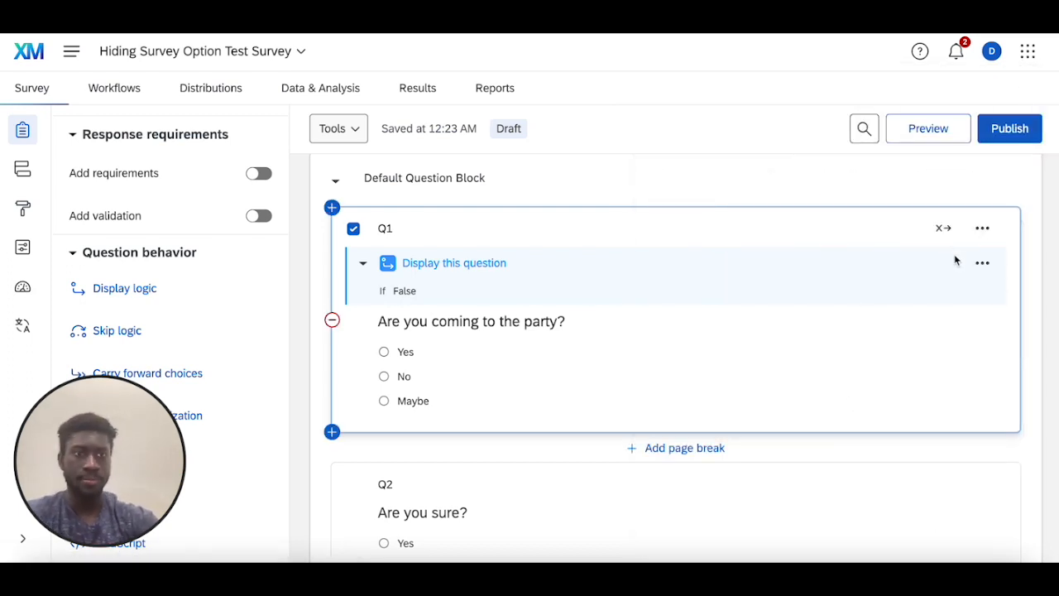
left_click(1013, 134)
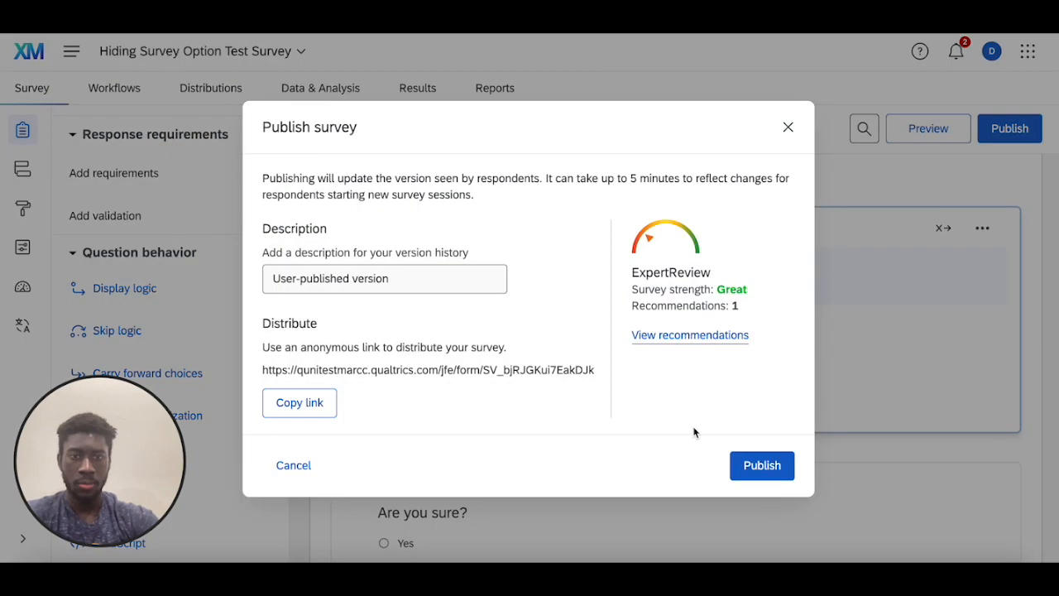
left_click(761, 464)
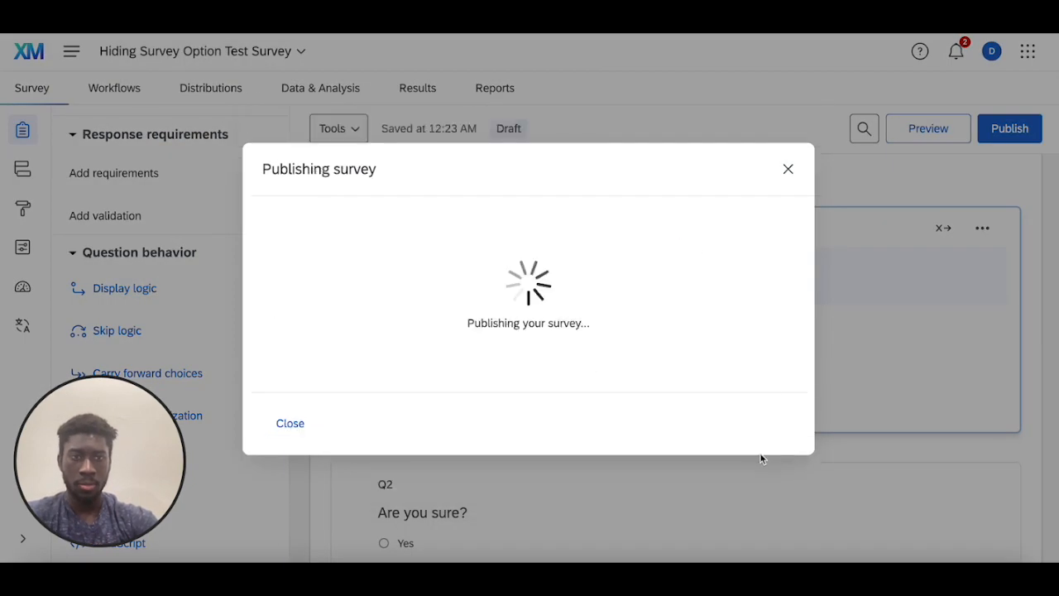
left_click(785, 171)
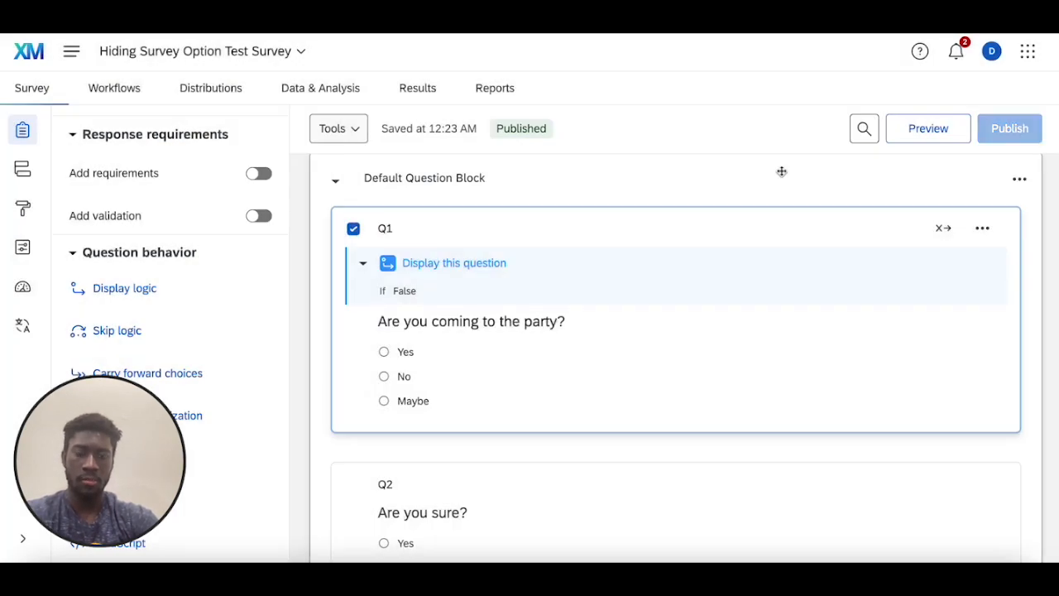
left_click(923, 133)
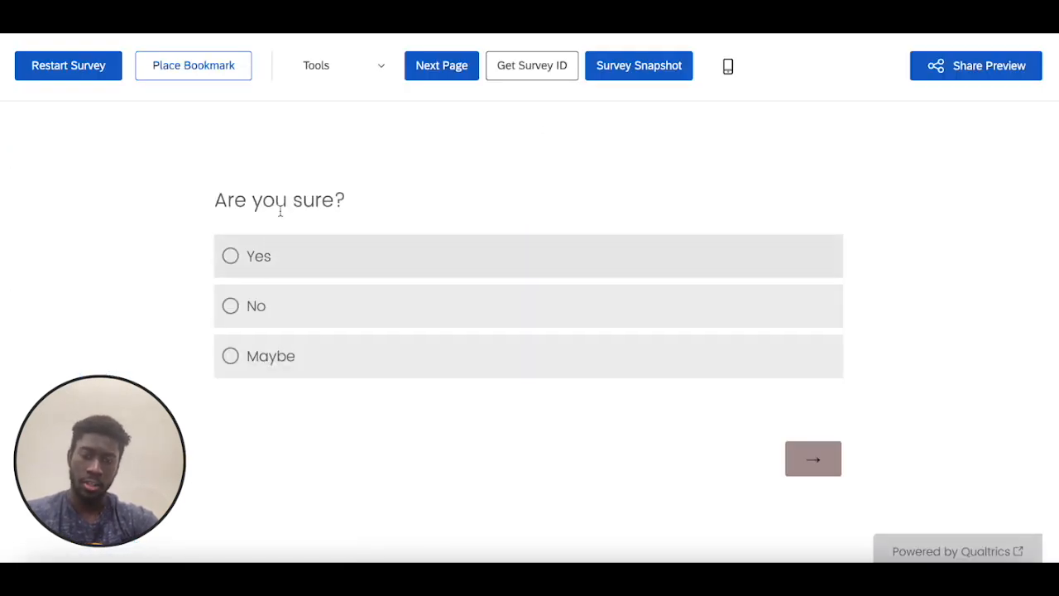
triple_click(213, 197)
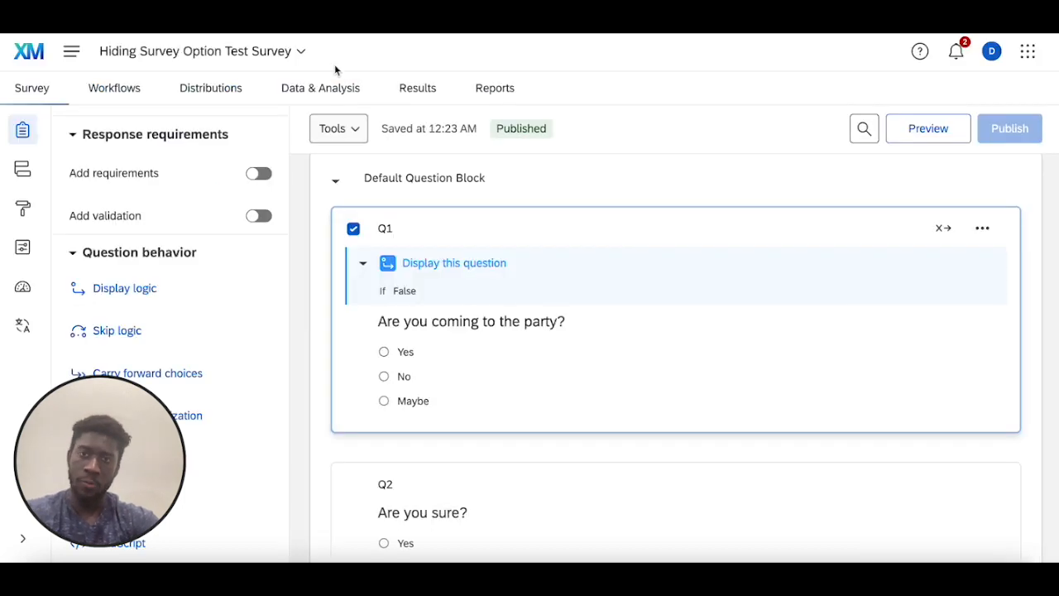
Step: Check the Q1 column and its recorded responses in the survey's data table
left_click(336, 96)
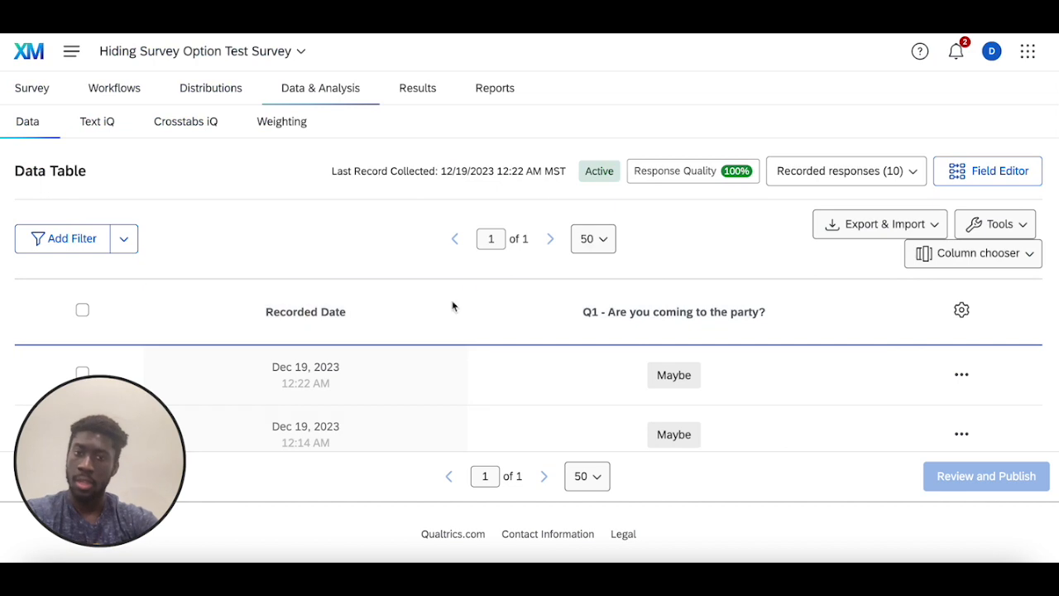
scroll(641, 337, "down", 2)
scroll(642, 336, "up", 2)
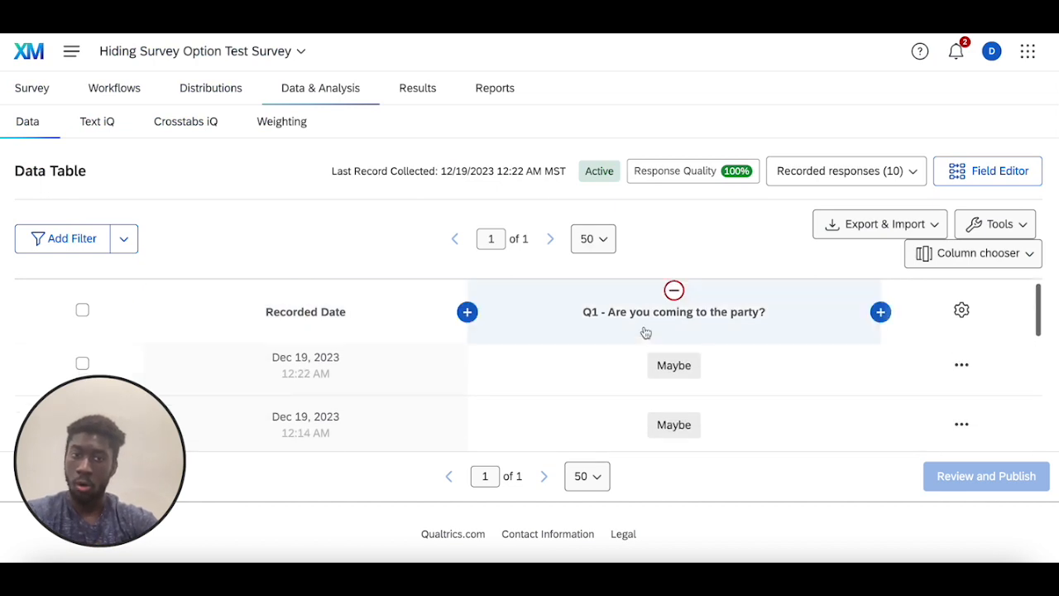
scroll(645, 331, "down", 6)
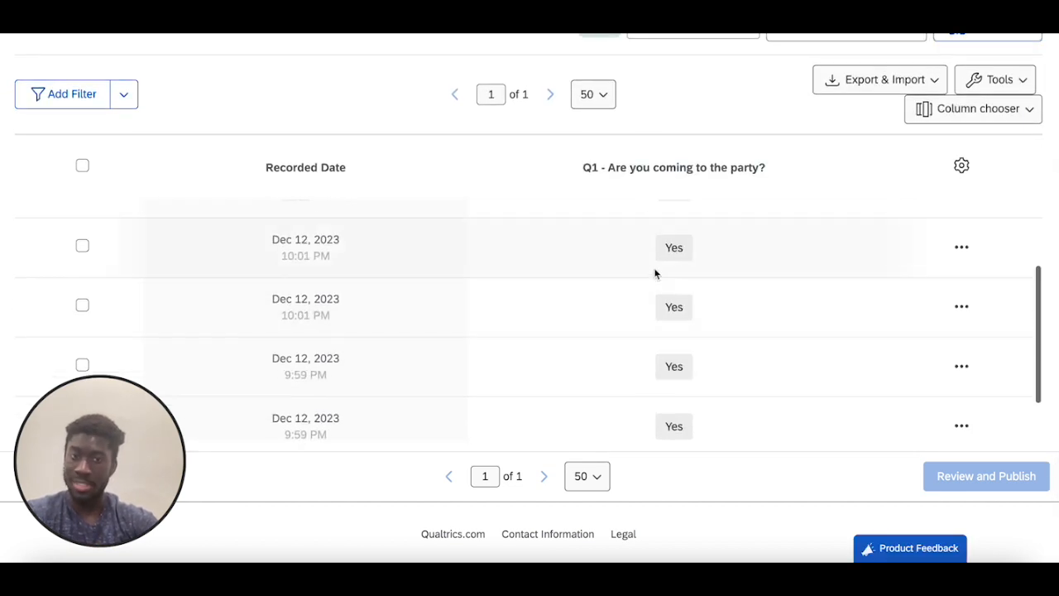
scroll(654, 281, "up", 5)
scroll(645, 331, "down", 10)
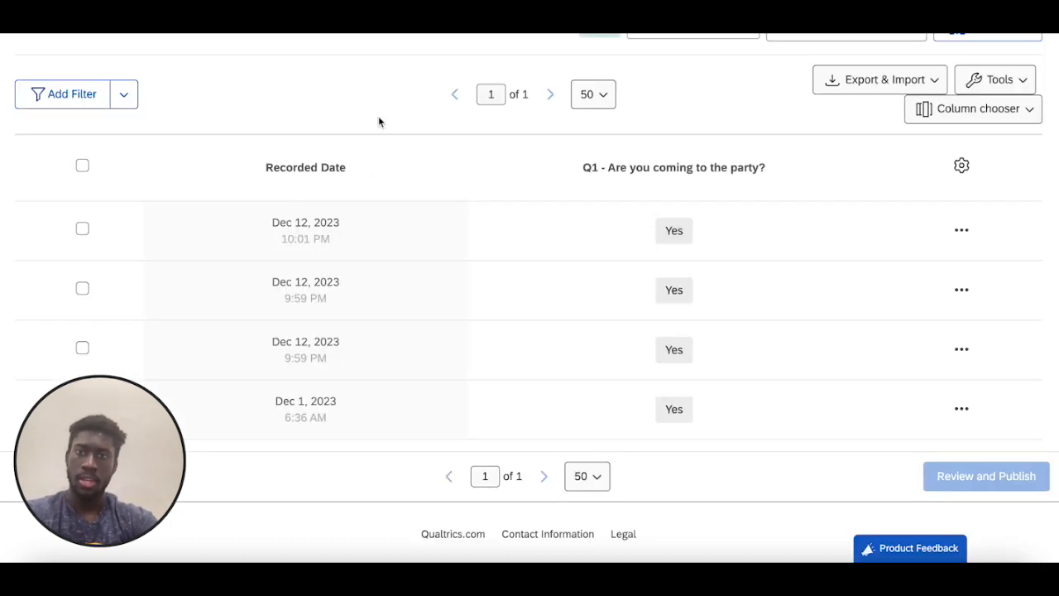
scroll(379, 122, "up", 5)
Step: Return to the survey editor and remove the display logic from Q1
left_click(36, 90)
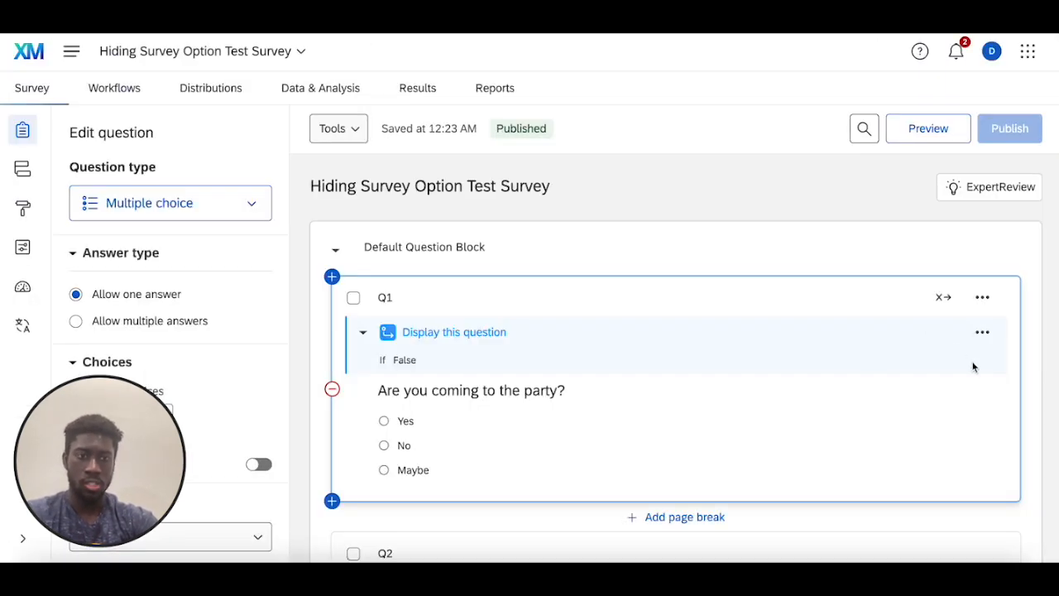
left_click(982, 332)
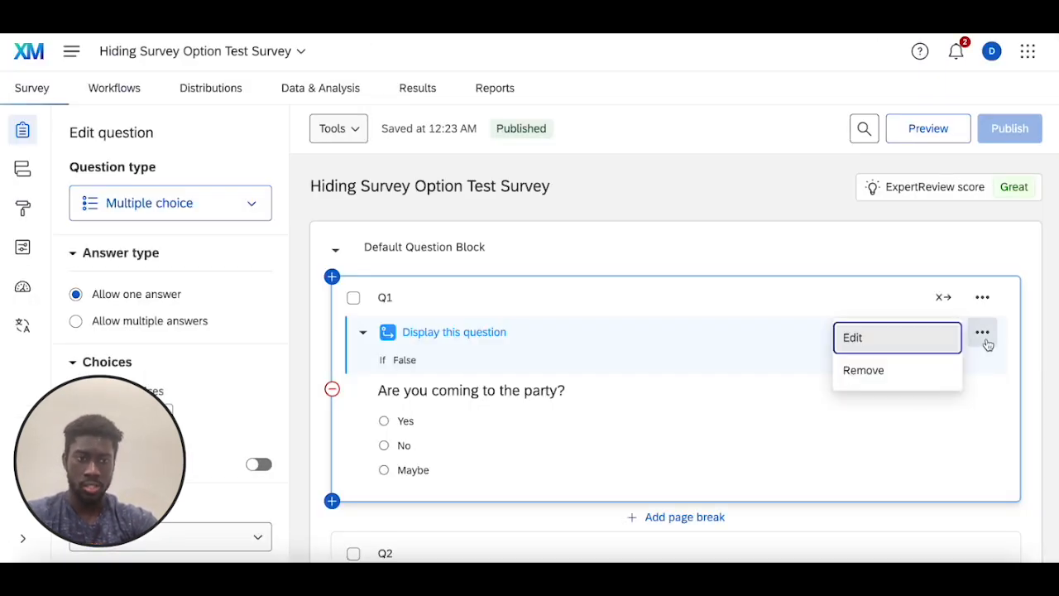
left_click(898, 371)
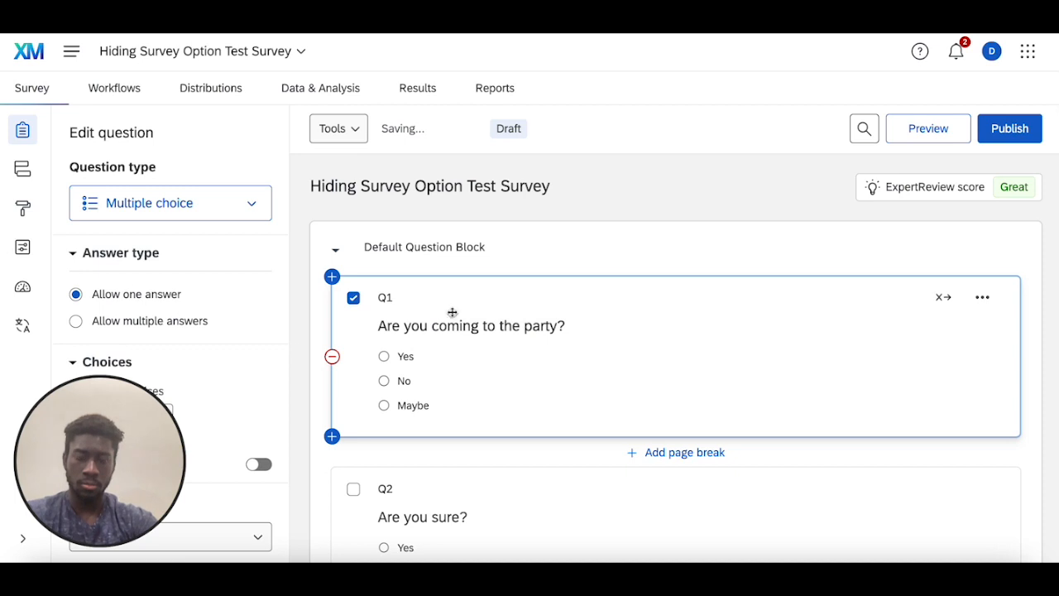
Step: Add choice display logic to Q1's Maybe option with the True - False condition set to False, and save it
left_click(415, 405)
left_click(465, 408)
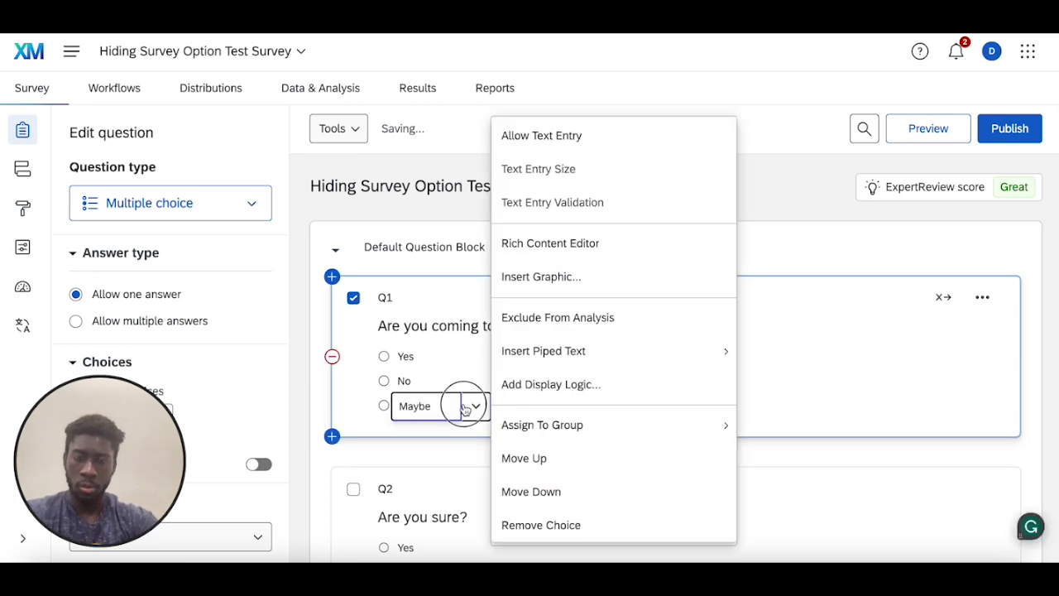
left_click(536, 385)
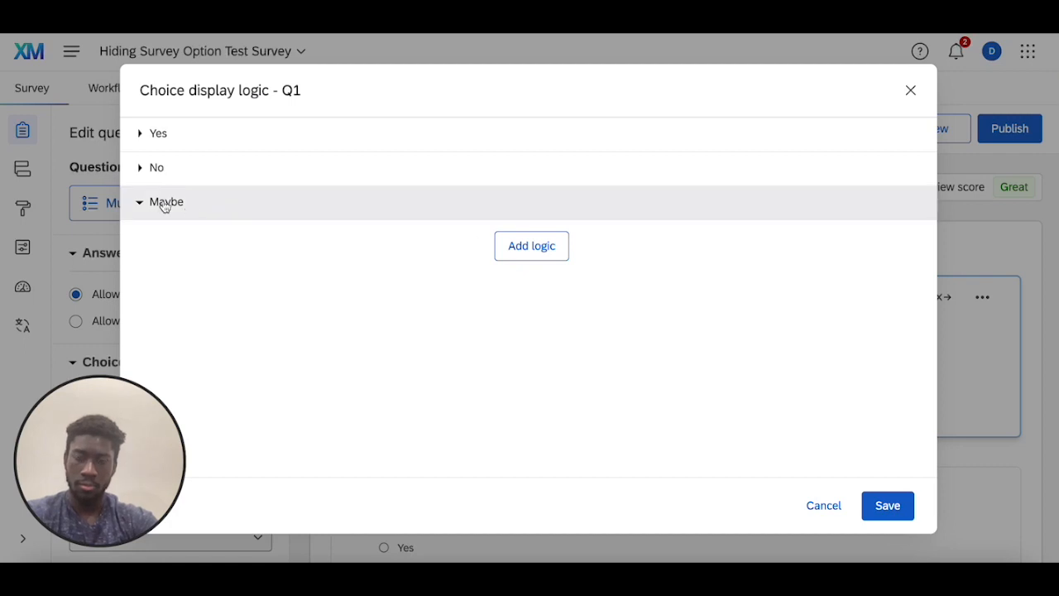
left_click(518, 259)
left_click(225, 266)
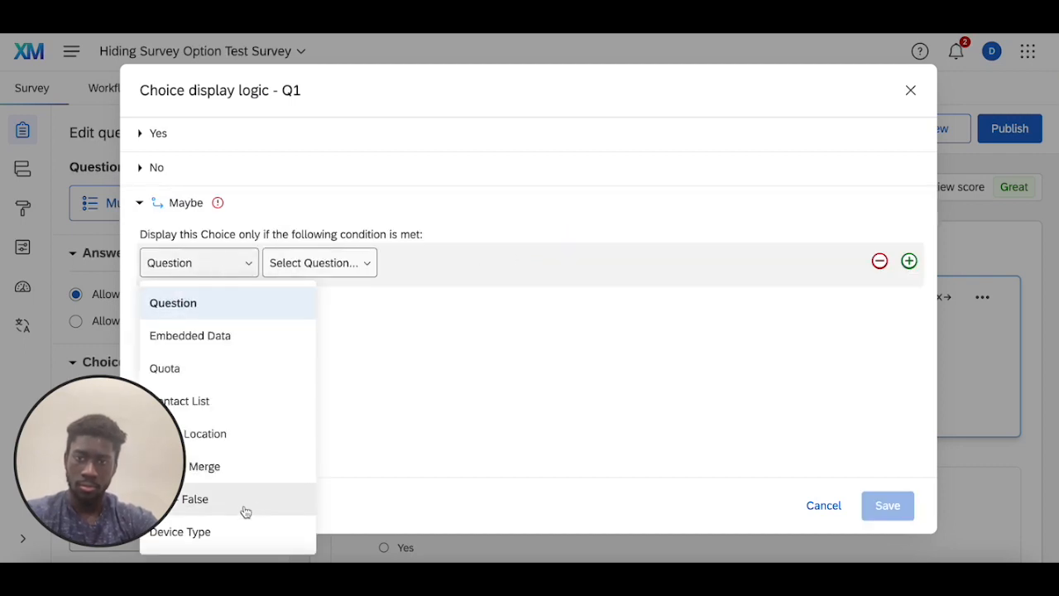
left_click(248, 501)
left_click(305, 275)
left_click(320, 333)
left_click(887, 504)
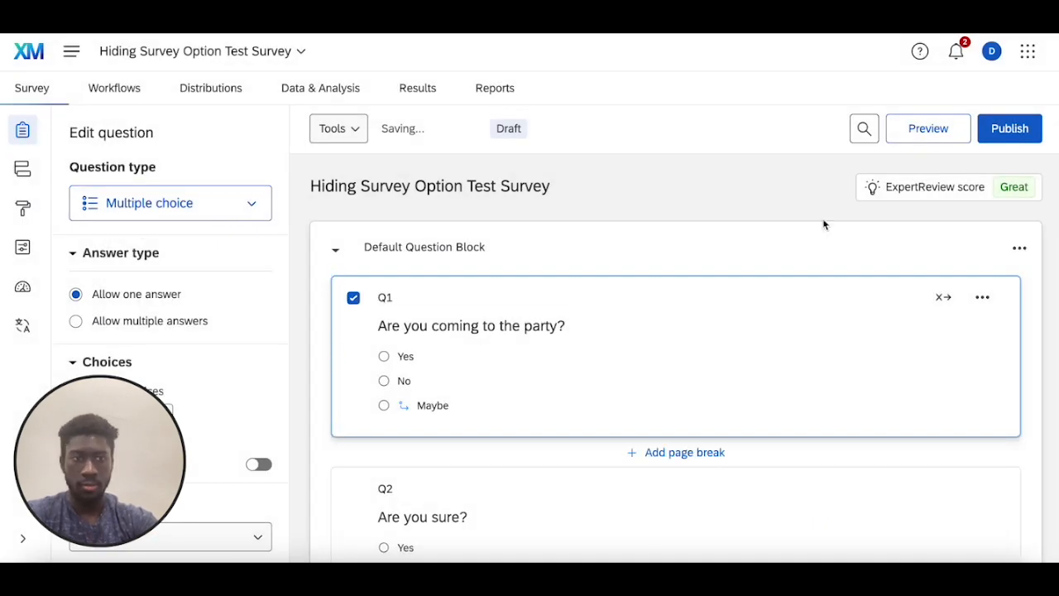
Step: Publish the survey and compare Q1's answer choices in the preview with those in the editor
left_click(1000, 129)
left_click(757, 465)
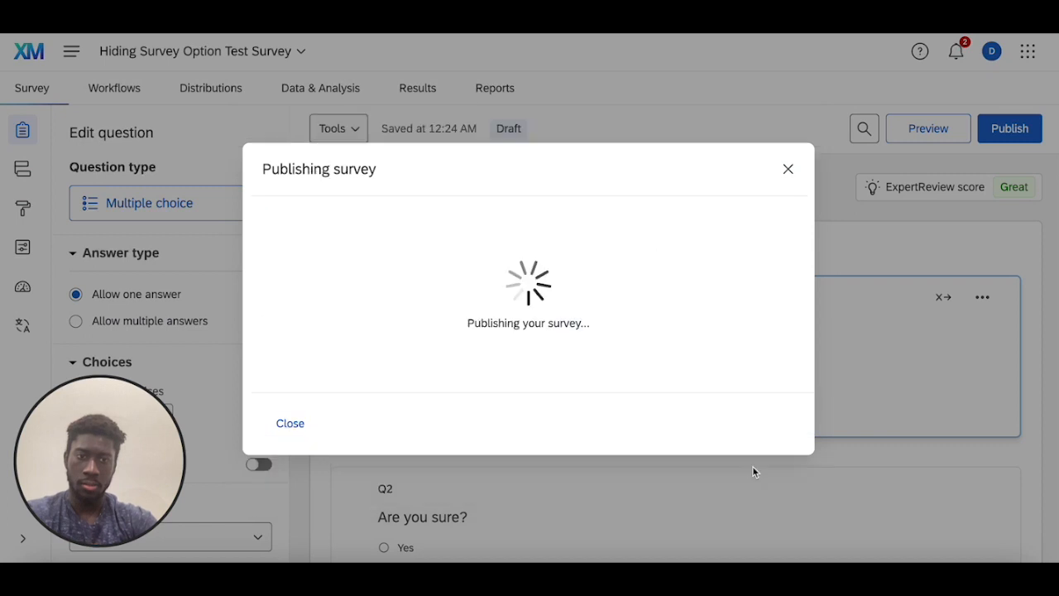
left_click(776, 168)
left_click(957, 121)
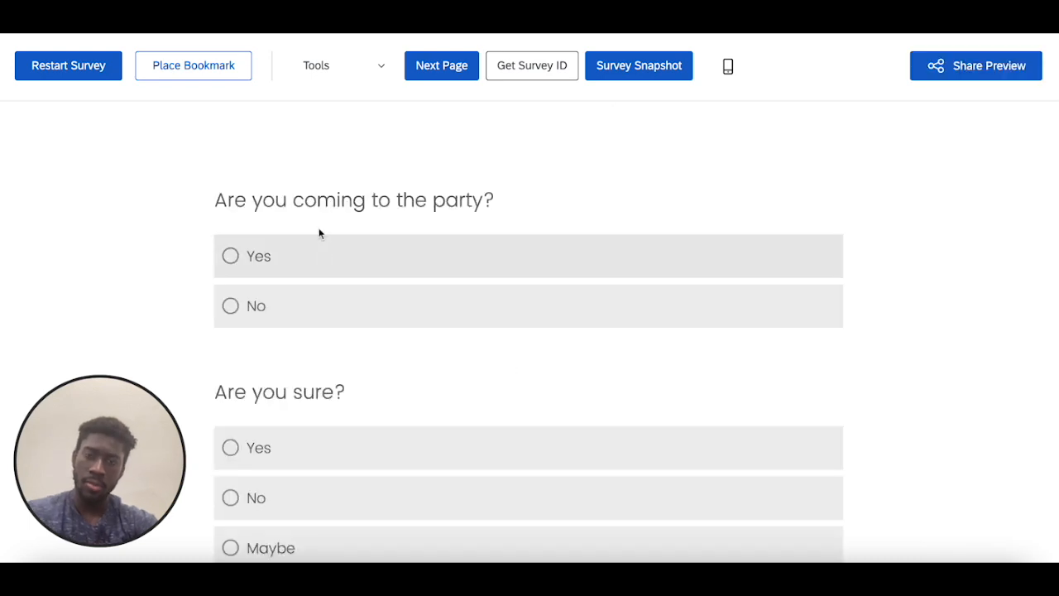
left_click(443, 20)
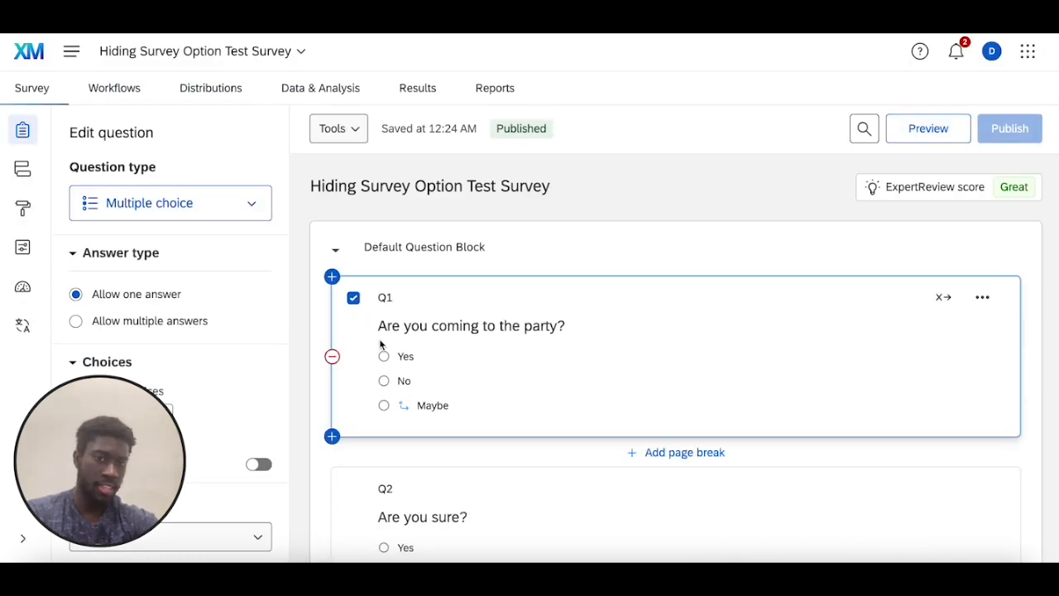
left_click(506, 20)
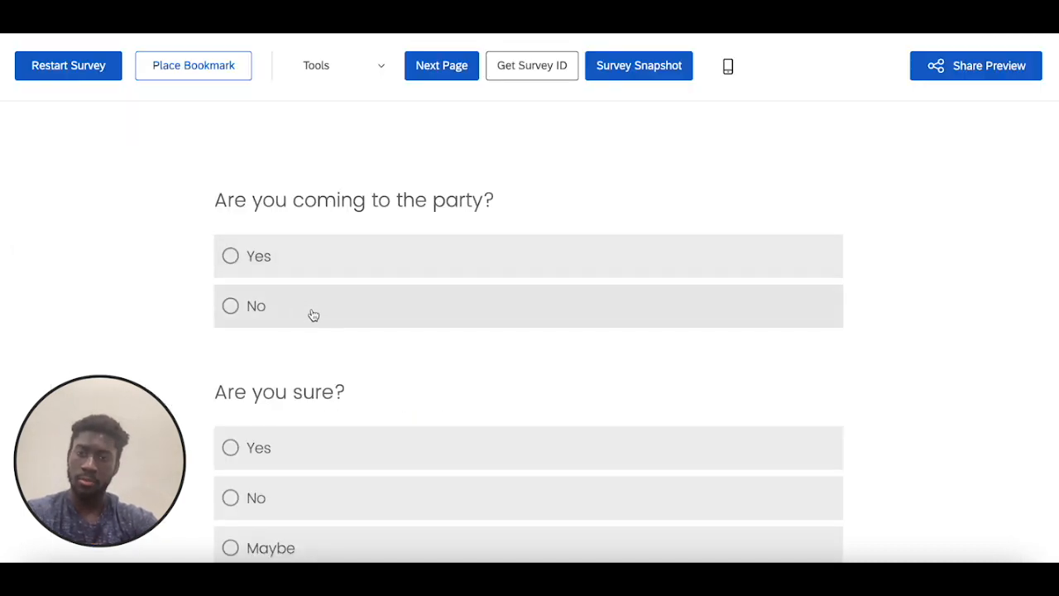
Step: Open the survey's data table and check the recorded Q1 responses for the Maybe choice
left_click(442, 21)
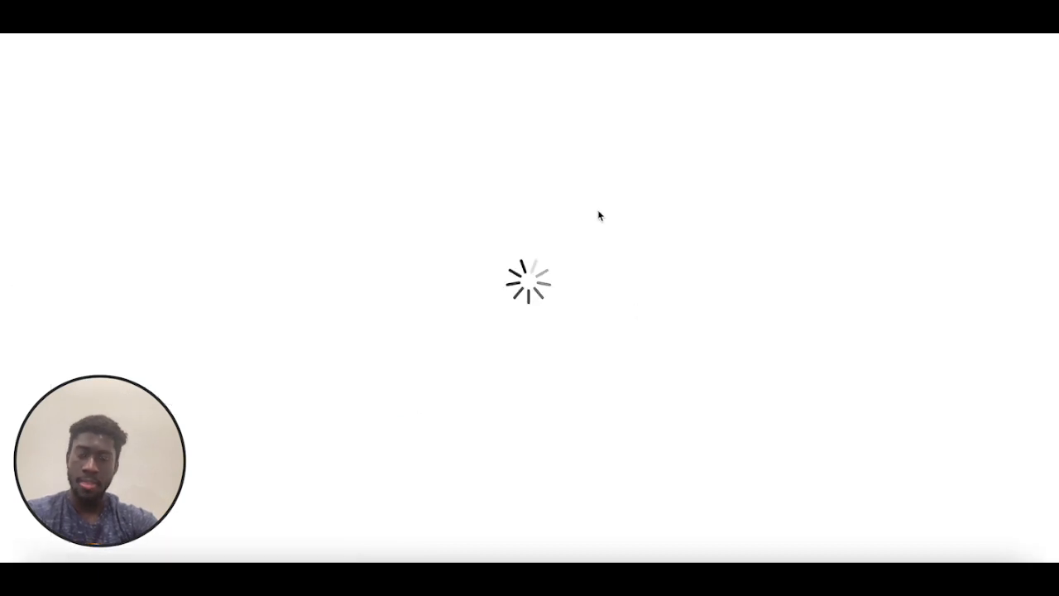
scroll(608, 312, "down", 2)
scroll(654, 410, "up", 2)
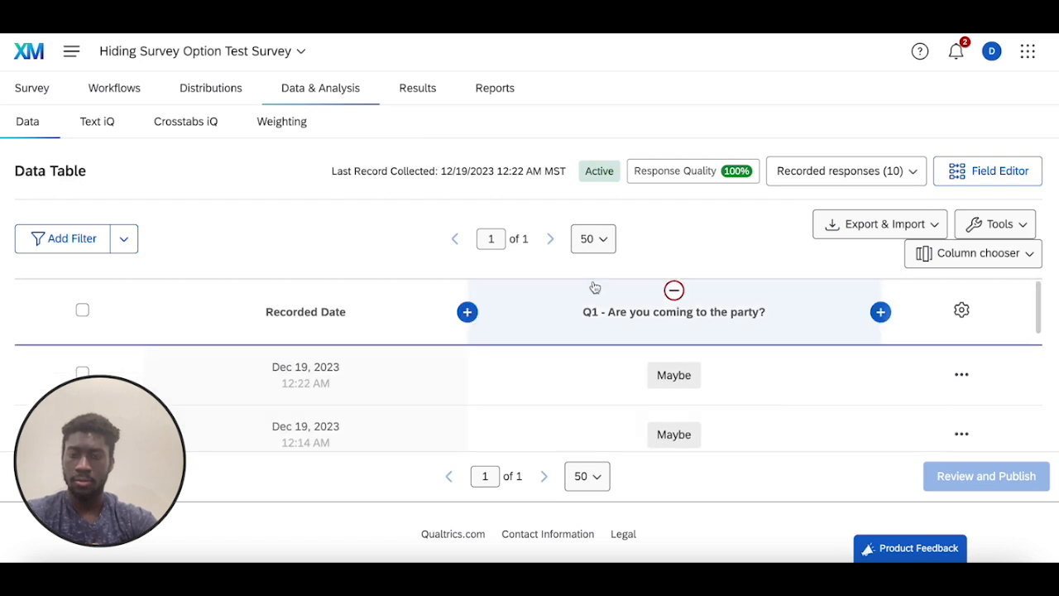
Step: Go back to the survey editor and remove the display logic from Q1's Maybe choice
left_click(48, 79)
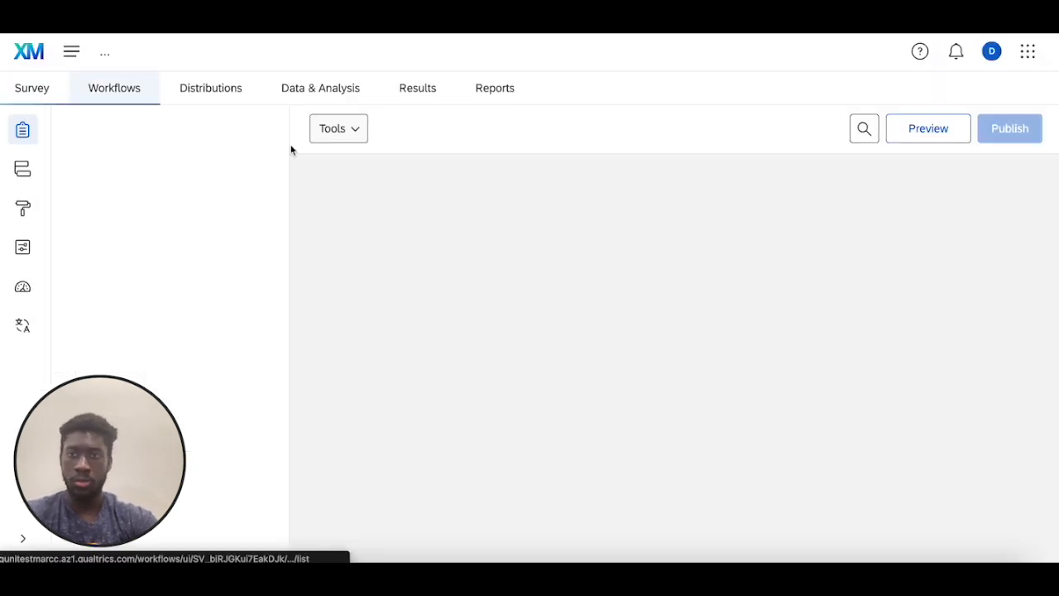
left_click(447, 409)
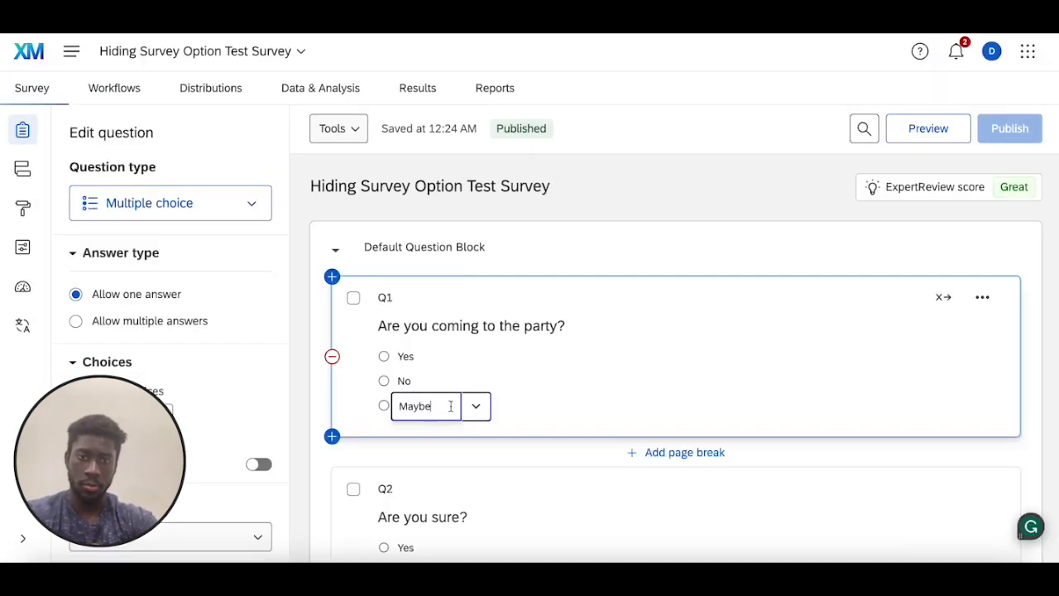
left_click(475, 405)
left_click(587, 385)
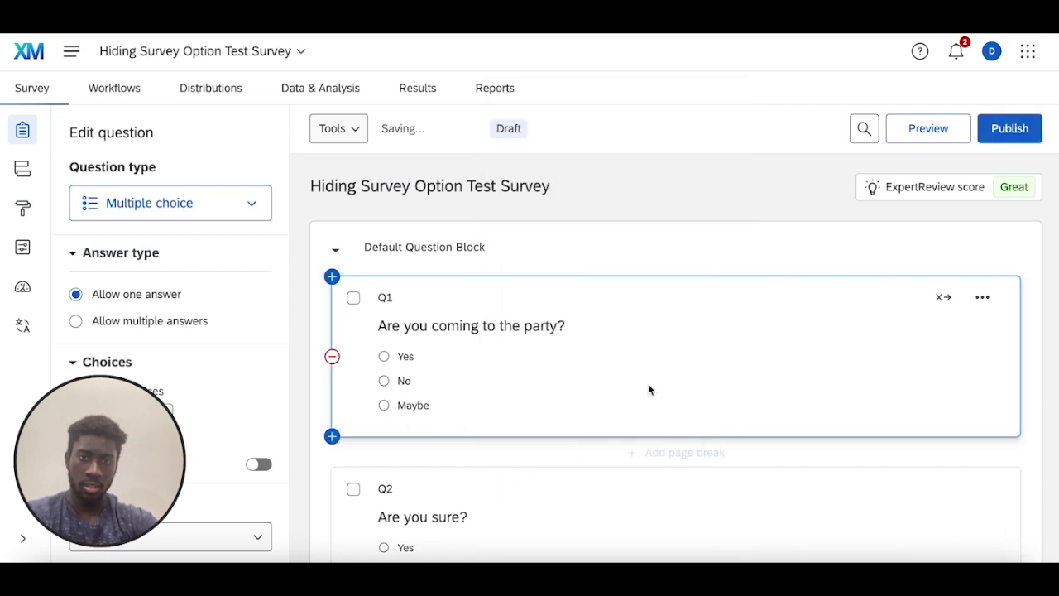
Step: Delete the Maybe choice from Q1 and confirm its removal from the survey
left_click(422, 404)
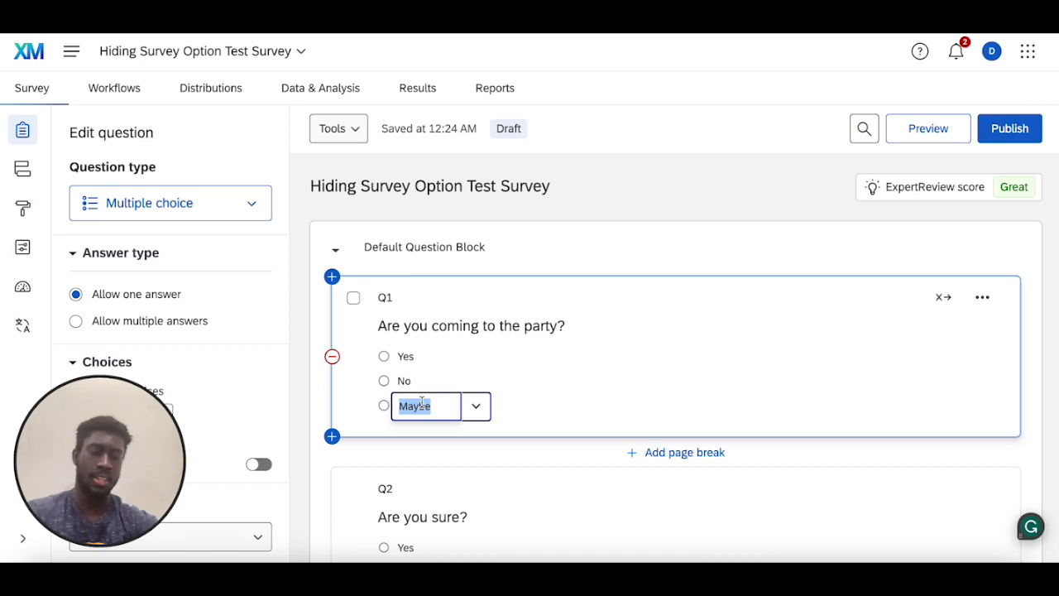
key("BackSpace")
key("BackSpace")
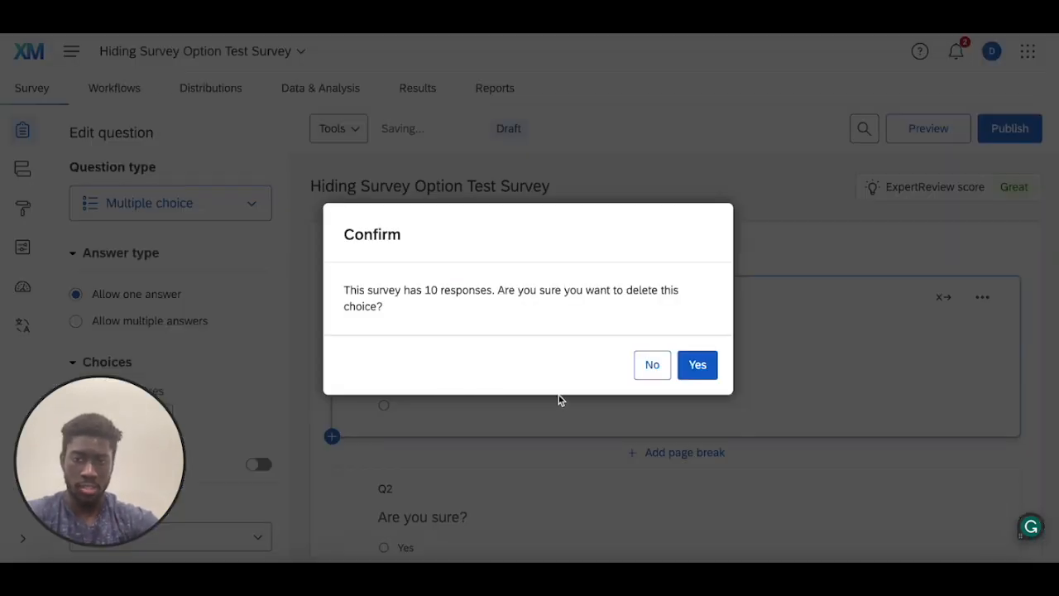
left_click(698, 364)
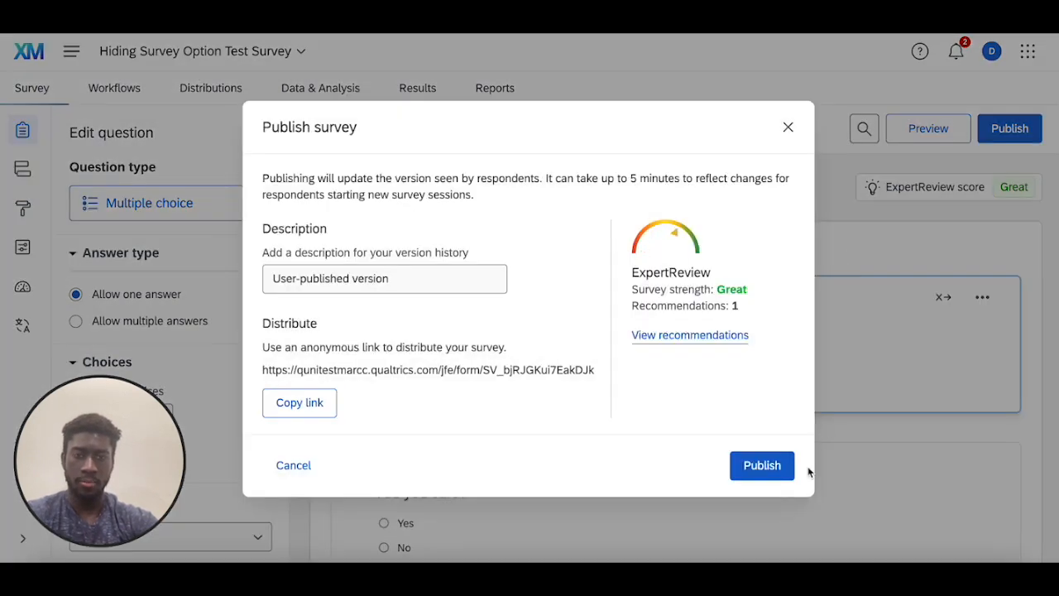
Step: Publish the survey with the default version description and open its preview
left_click(765, 465)
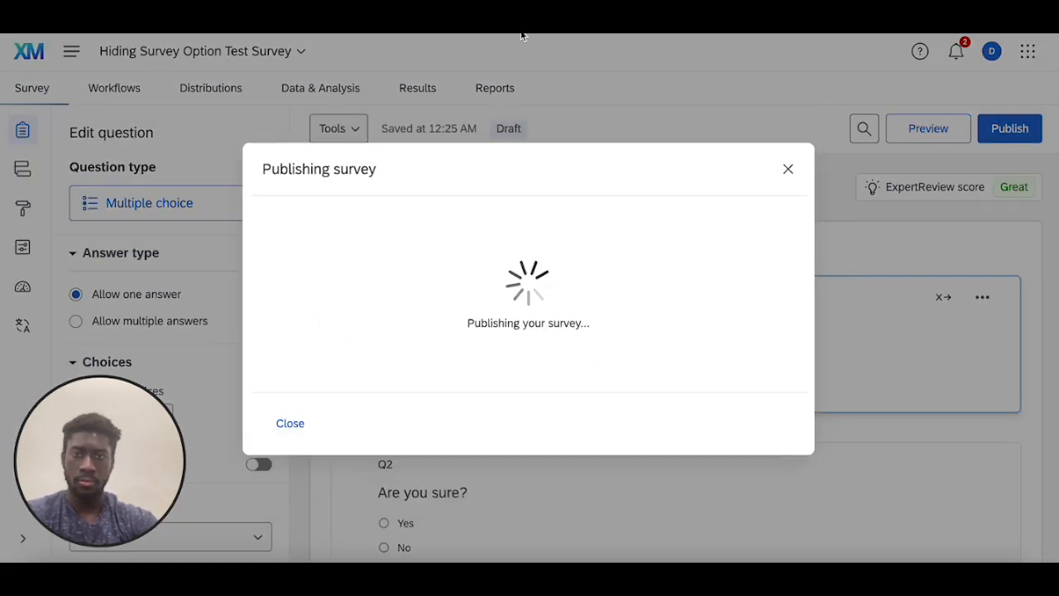
left_click(795, 171)
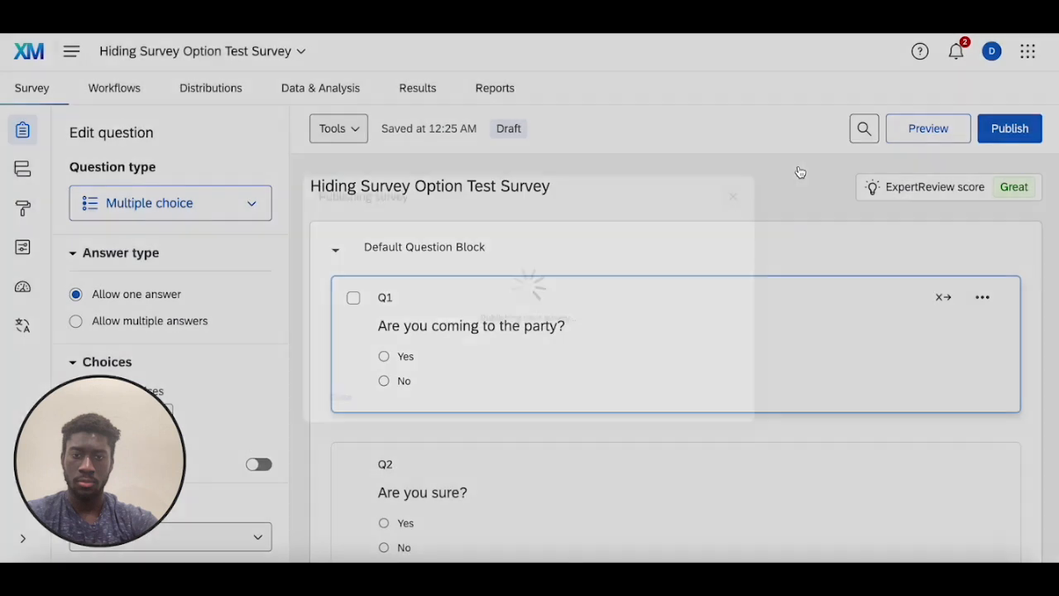
left_click(913, 131)
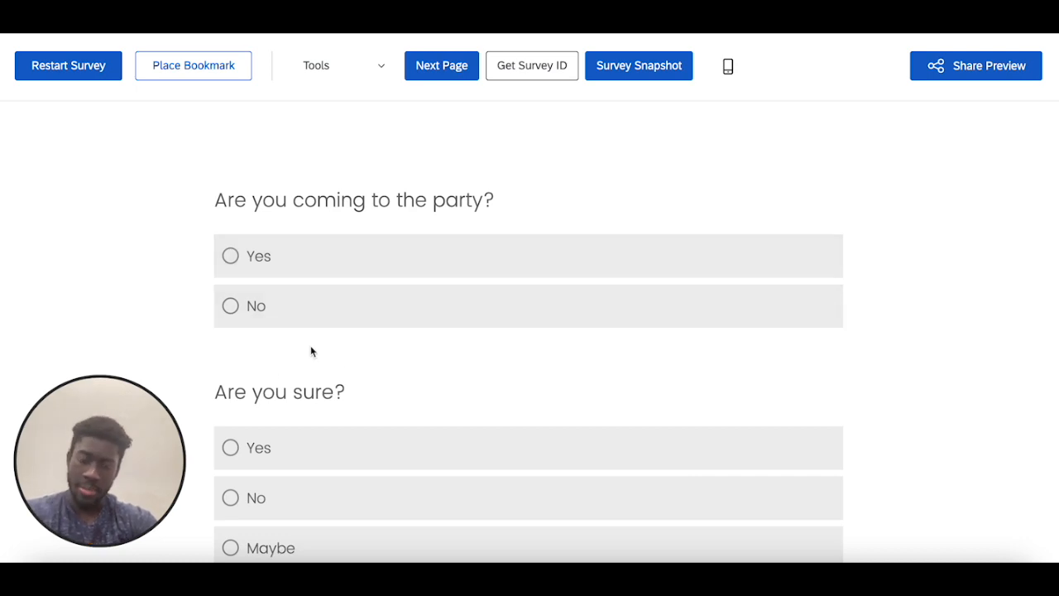
Step: Answer Q1 with Yes in the preview, choose an answer for Q2, and submit the response
left_click(330, 240)
scroll(388, 354, "down", 2)
left_click(367, 324)
left_click(788, 516)
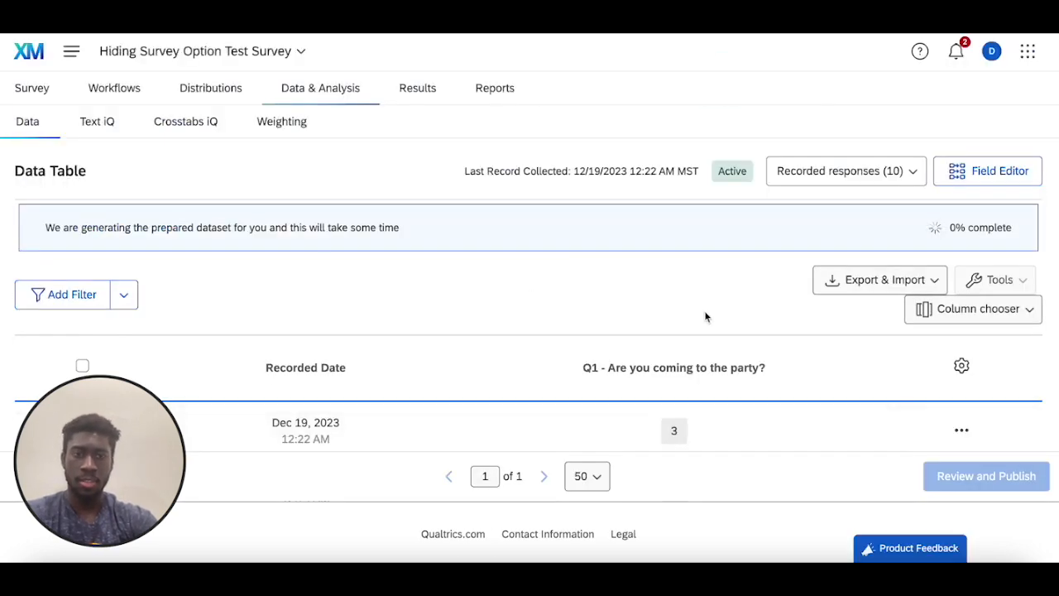
Step: Examine how the recorded responses in the data table represent Q1's deleted Maybe choice
scroll(705, 316, "down", 5)
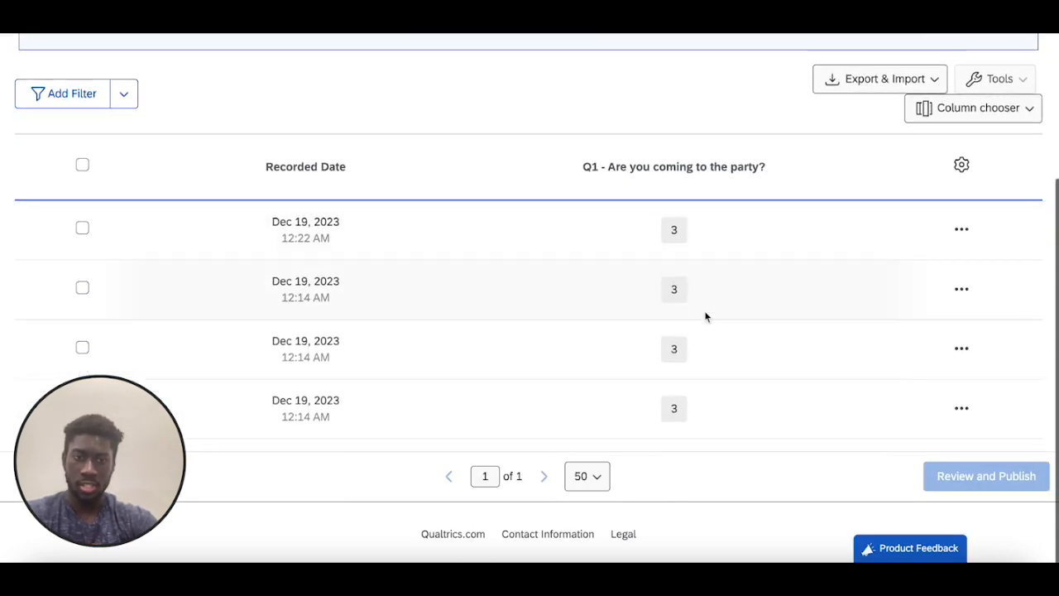
scroll(705, 314, "up", 2)
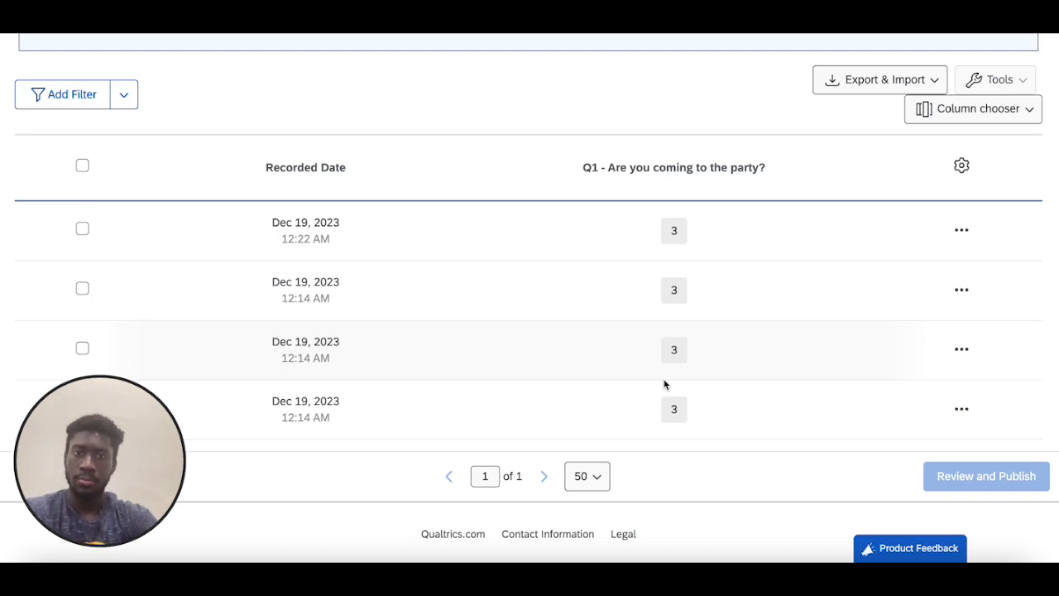
scroll(664, 384, "up", 2)
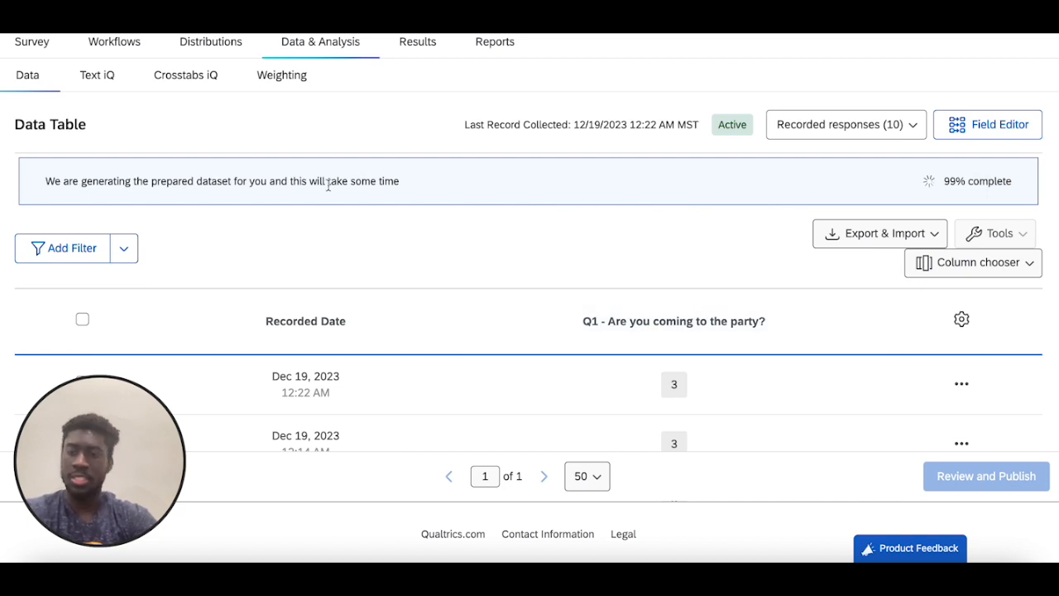
Step: Return to the survey editor, add choice display logic to Q2's Maybe option with True - False set to False, and save it
left_click(21, 43)
scroll(630, 443, "down", 1)
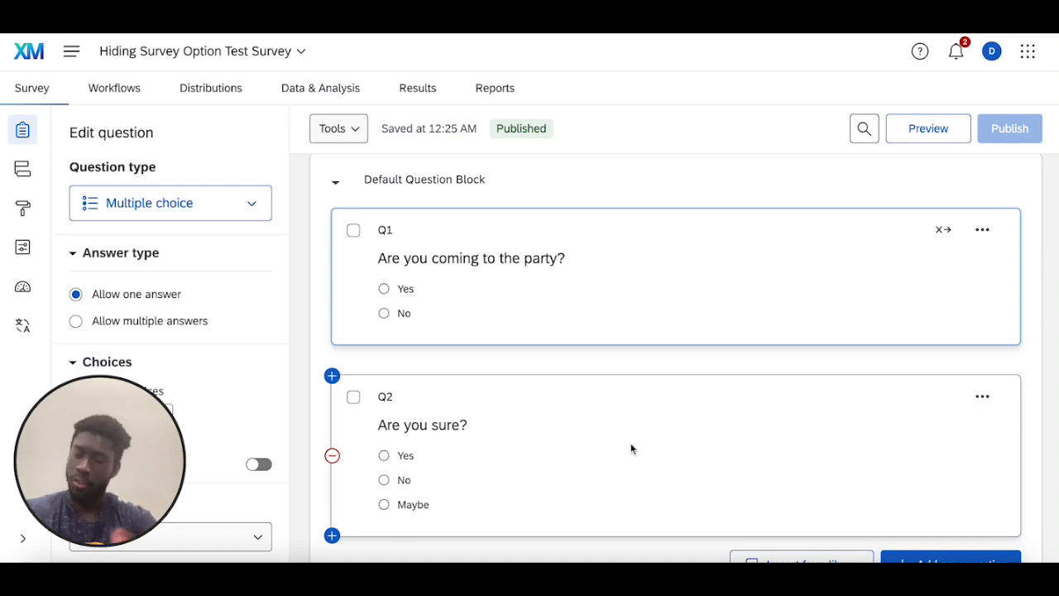
left_click(414, 507)
left_click(475, 505)
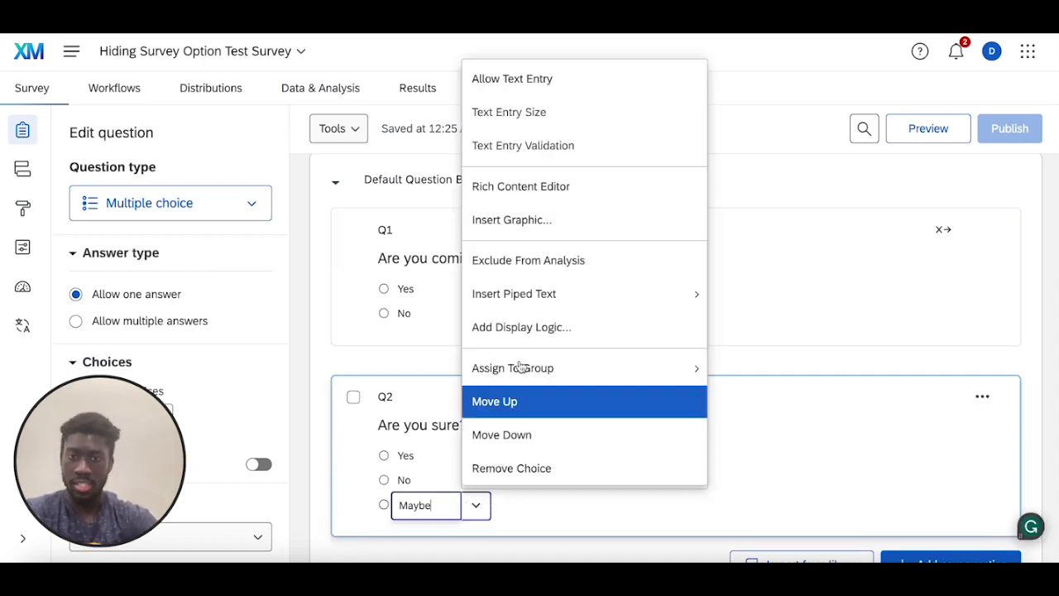
left_click(519, 342)
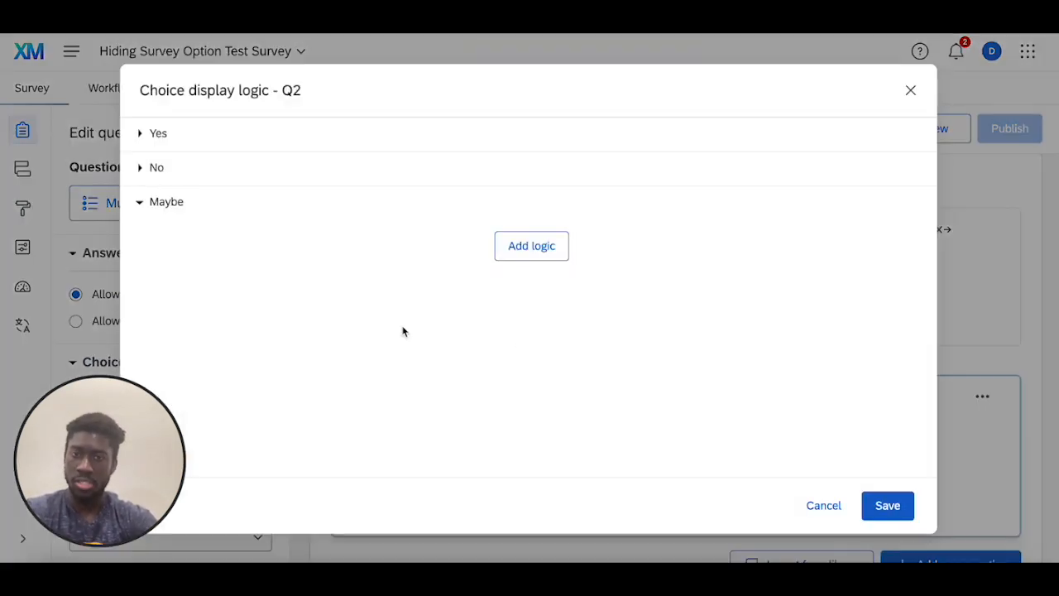
left_click(529, 250)
left_click(217, 262)
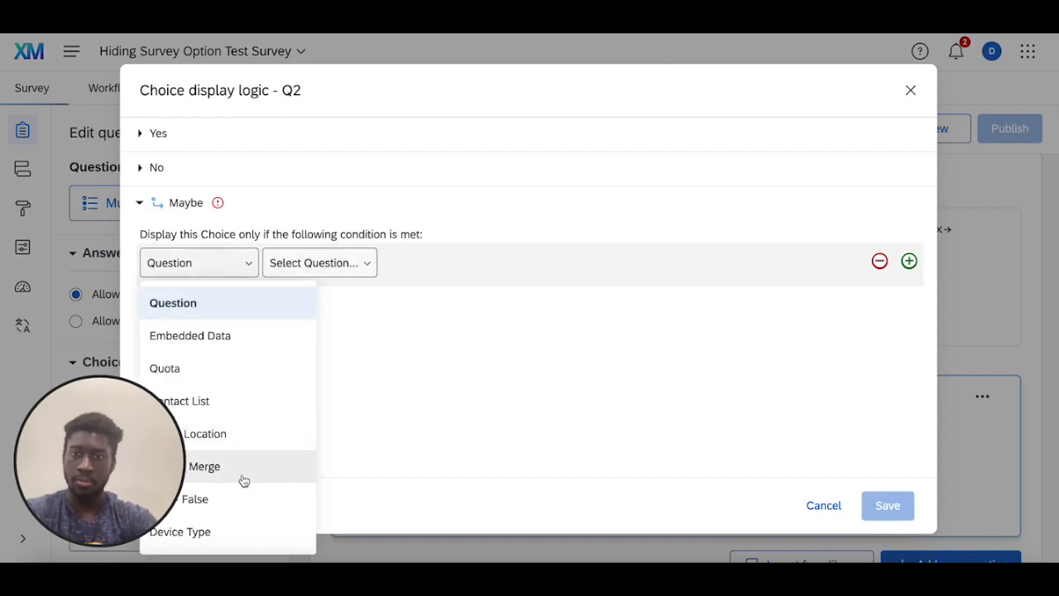
left_click(234, 500)
left_click(295, 270)
left_click(329, 338)
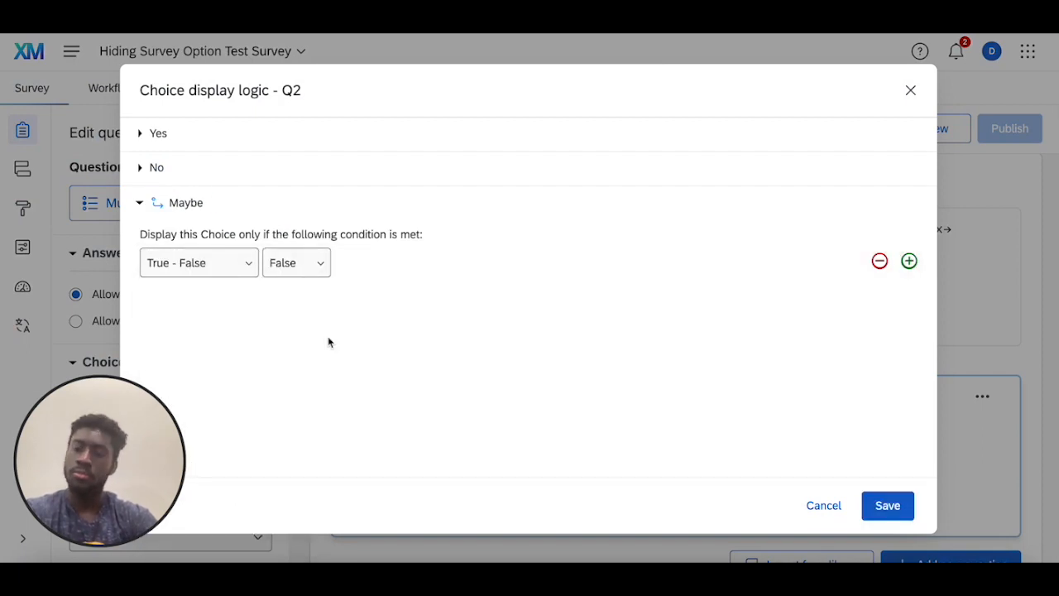
left_click(887, 504)
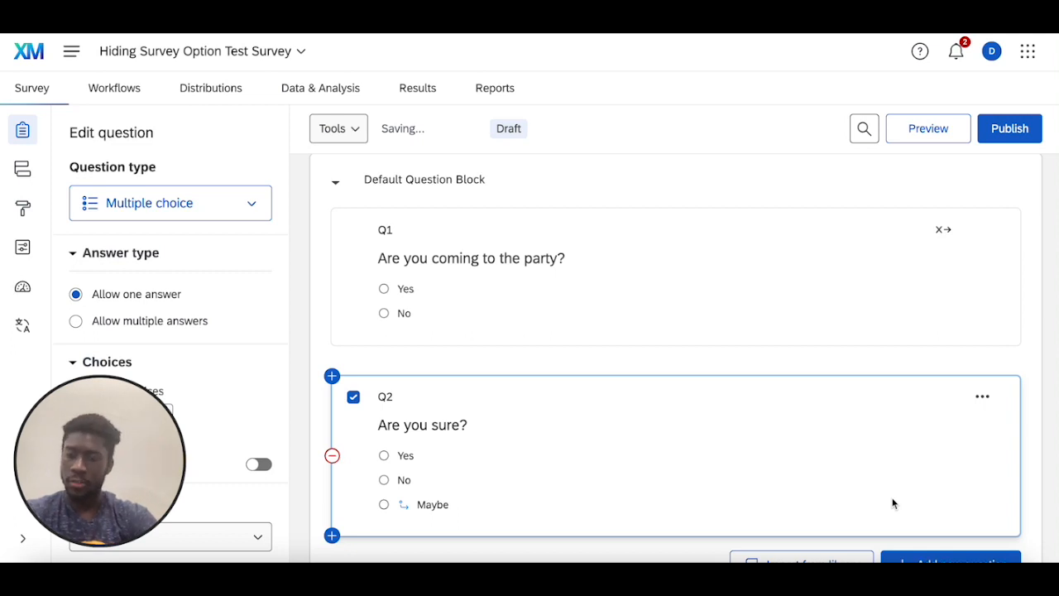